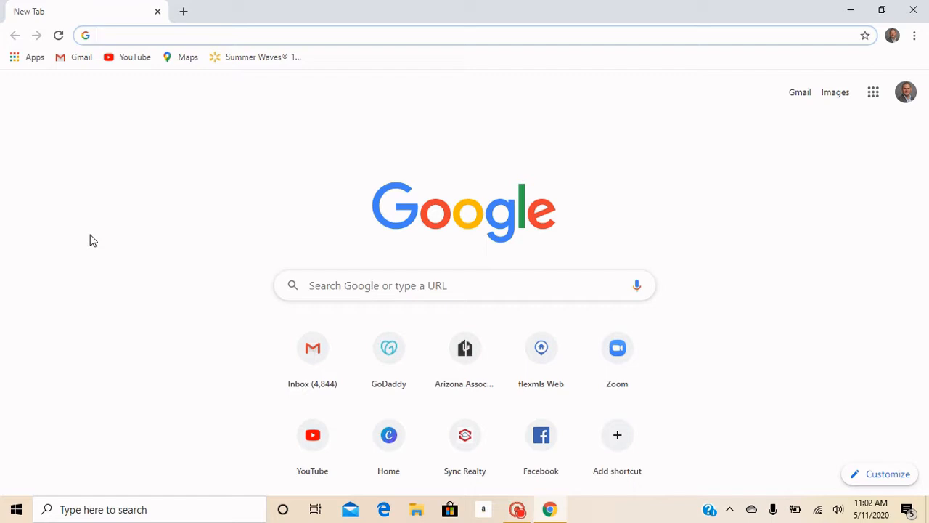
- Open godaddy.com and go to the sign-in for registered users
text(g)
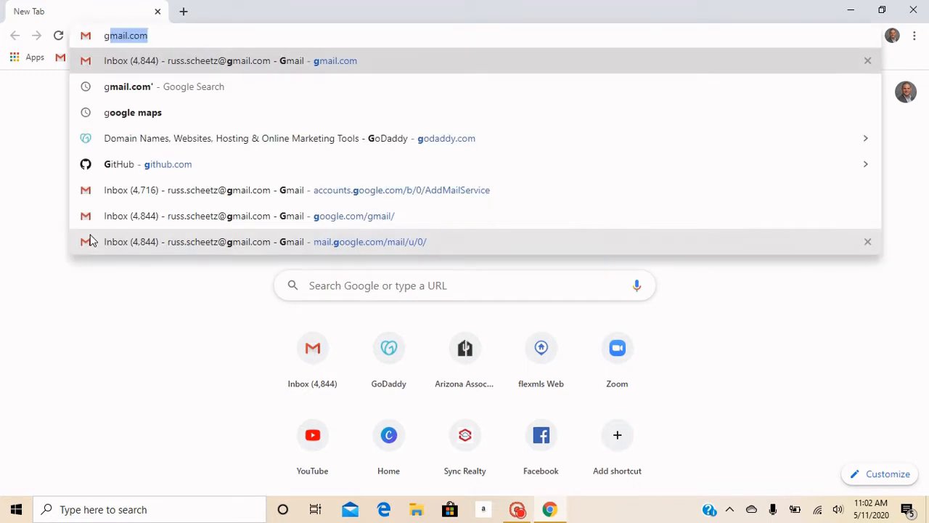
text(odaddy.com)
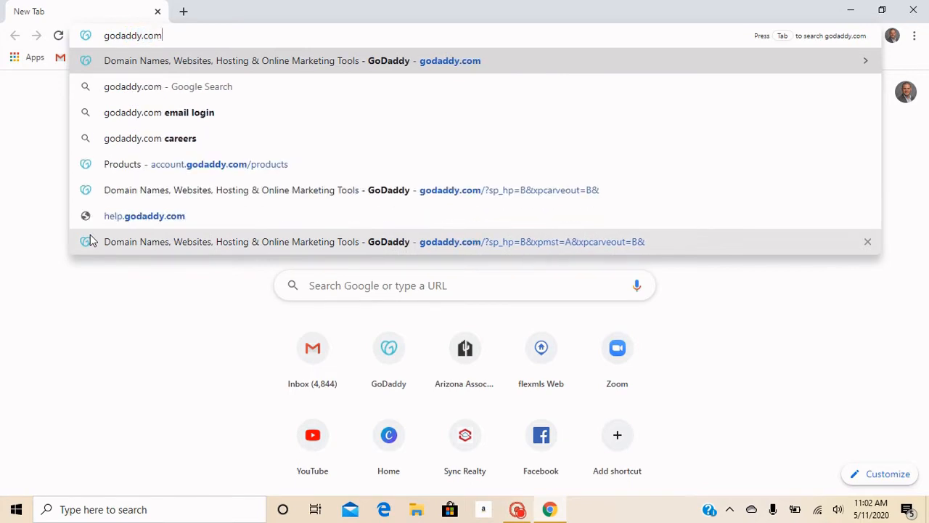
key(Return)
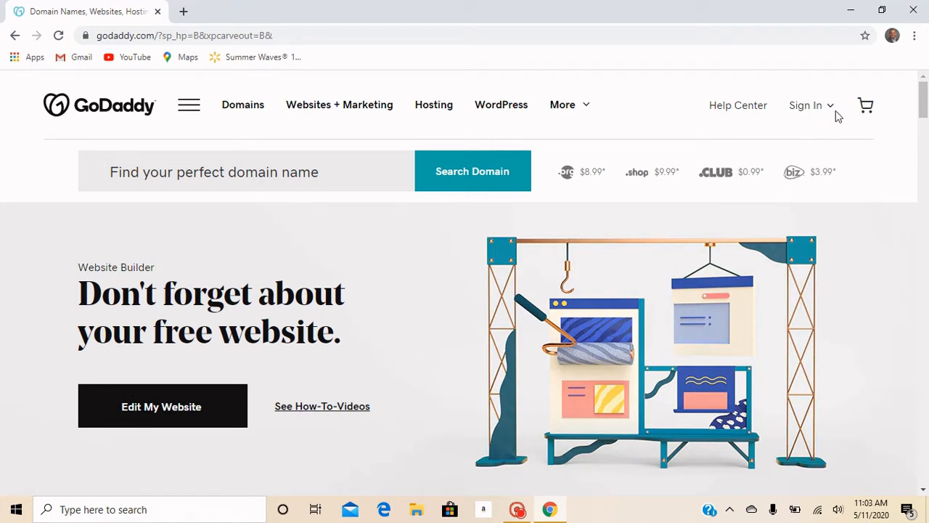
mouse_move(836, 114)
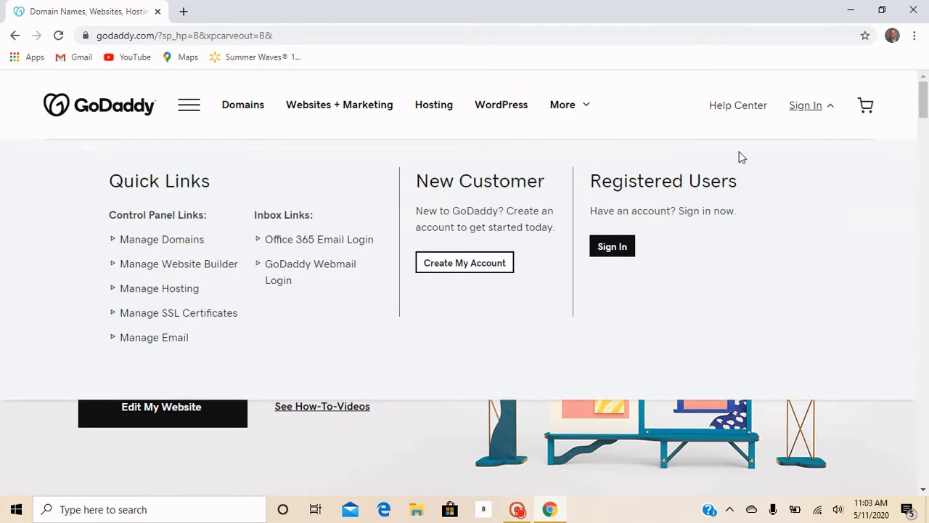
click(607, 245)
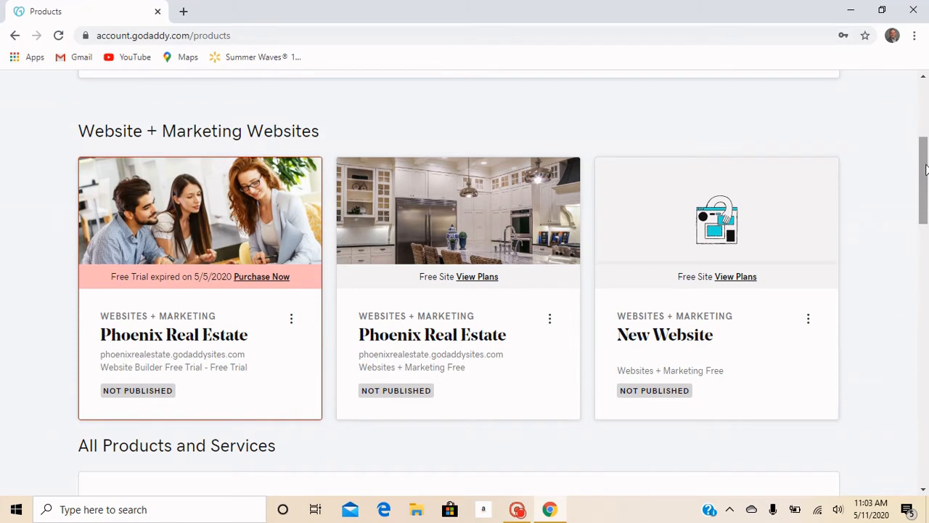
- Start setting up the Websites + Marketing Free website with Real Estate as its category
drag(926, 170, 927, 116)
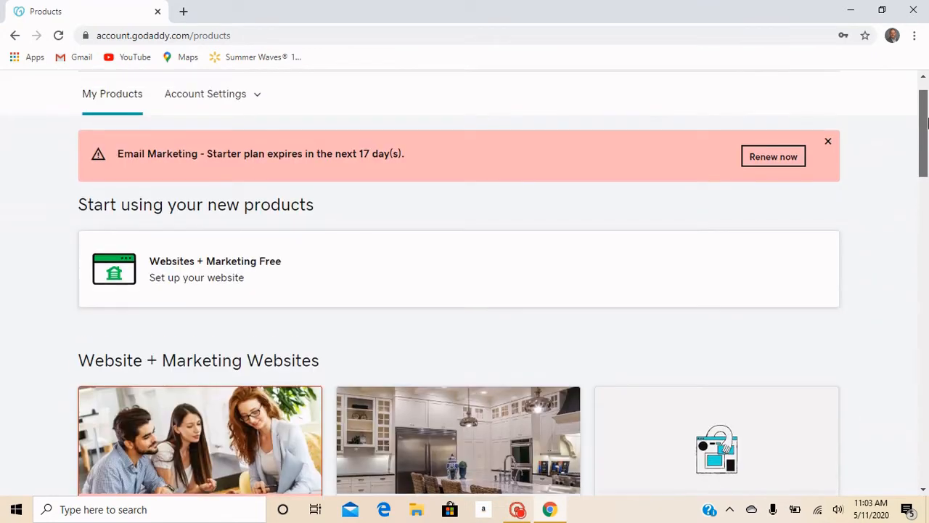
click(202, 283)
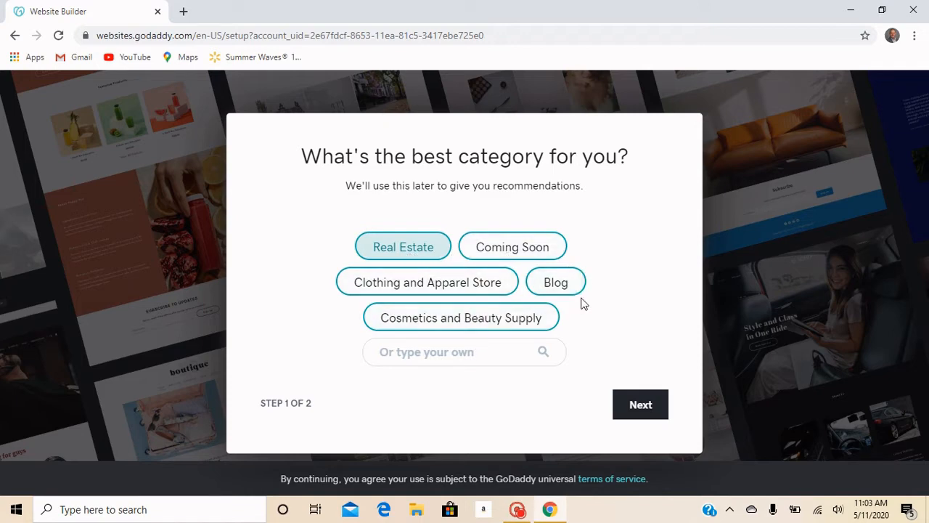
click(636, 405)
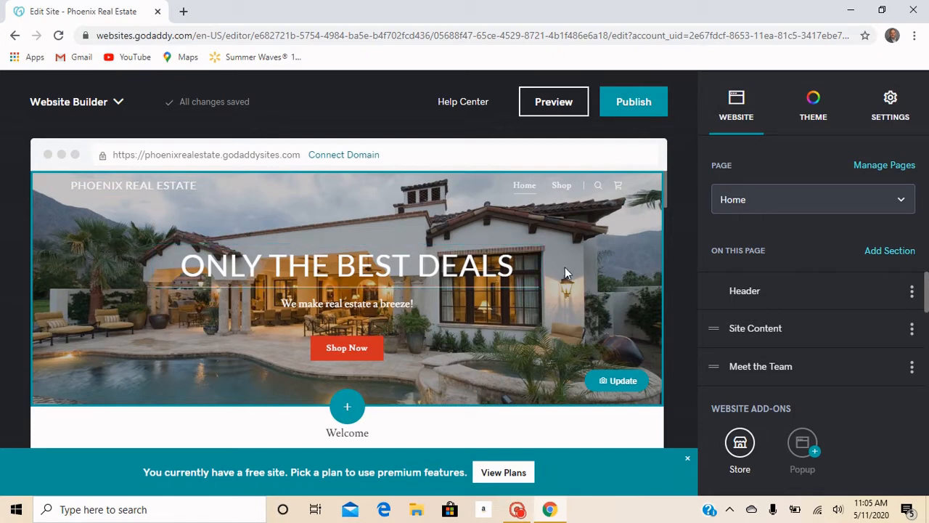
- Replace the header's headline "Only the Best Deals" with "Phoenix Real Estate"
click(518, 263)
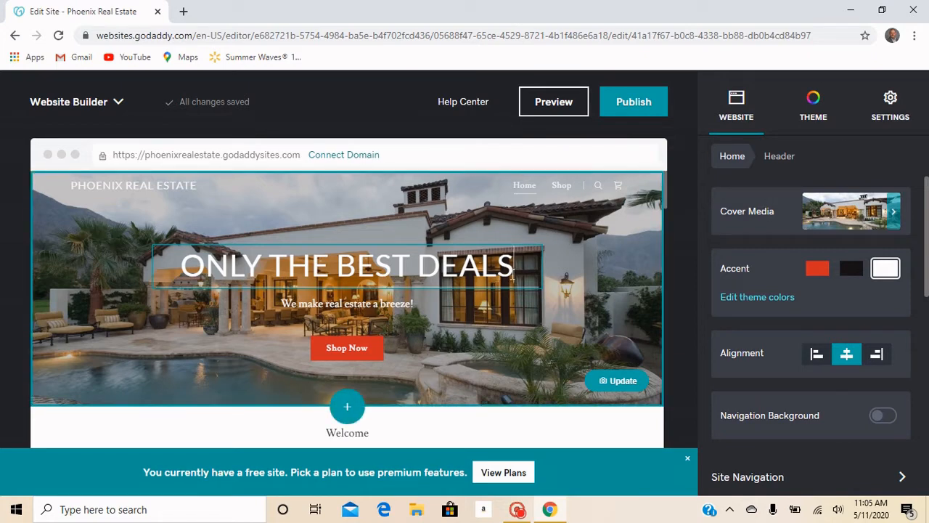
key(BackSpace)
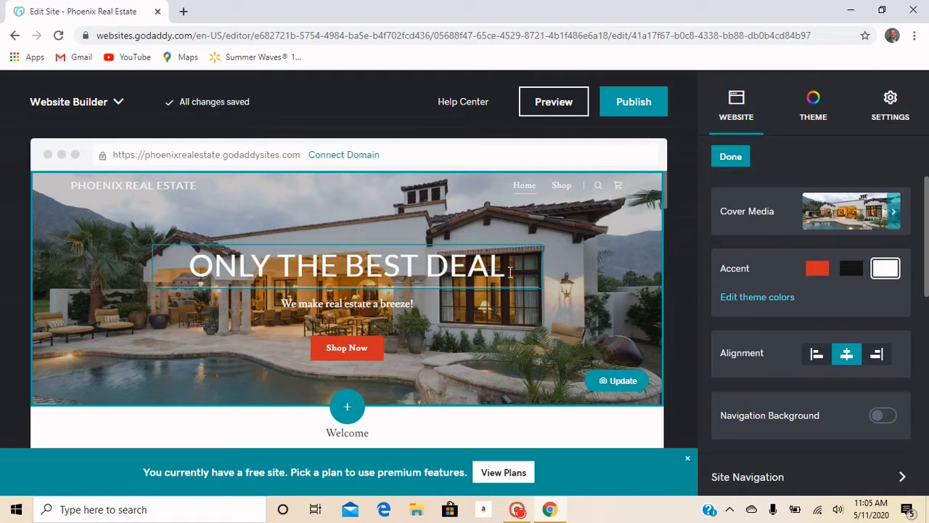
key(BackSpace)
key(BackSpace)
key(BackSpace)
key(BackSpace)
key(BackSpace)
key(BackSpace)
key(BackSpace)
key(BackSpace)
key(BackSpace)
key(BackSpace)
key(BackSpace)
key(BackSpace)
key(BackSpace)
key(BackSpace)
key(BackSpace)
key(BackSpace)
key(BackSpace)
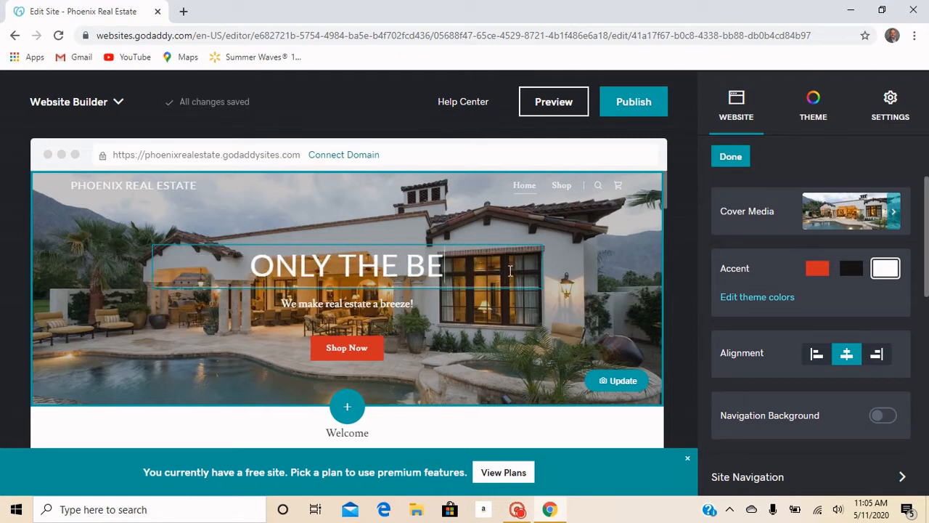
key(BackSpace)
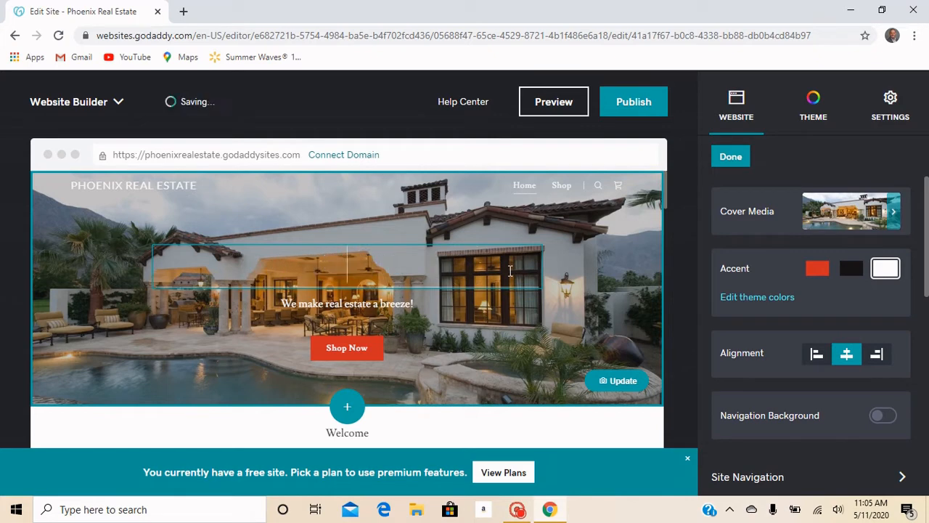
text(PHOENIX)
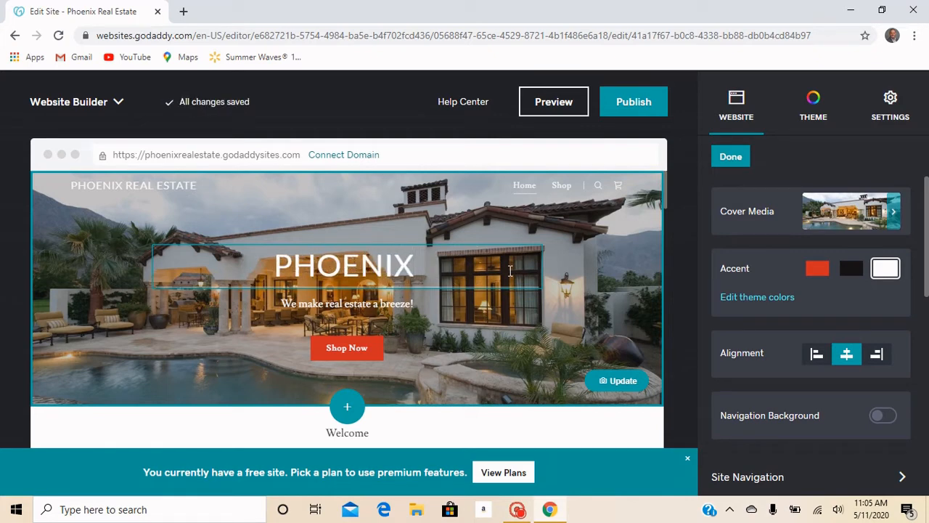
text( REAL)
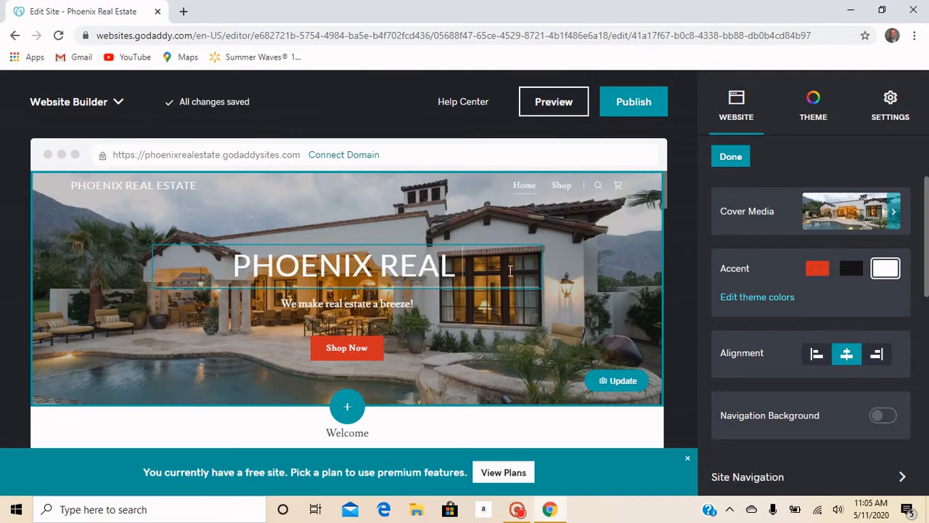
text( ESTATE)
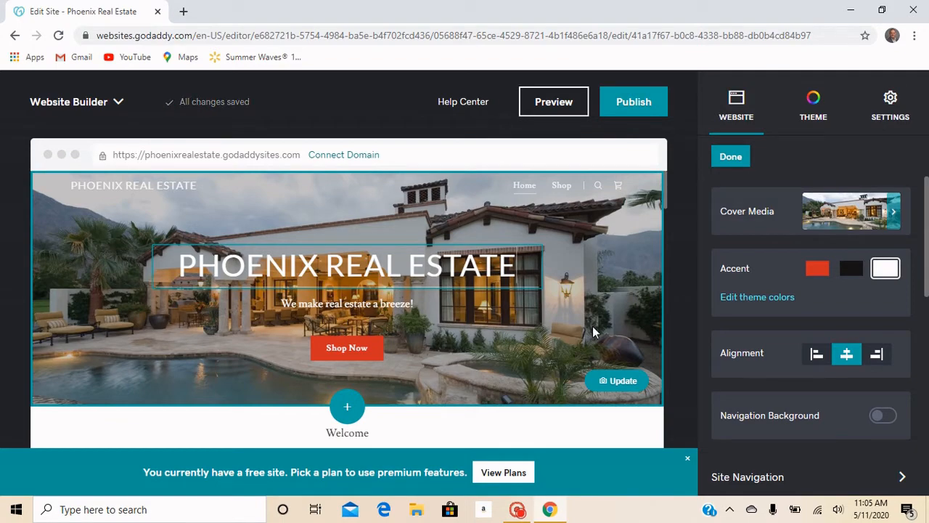
- Try to delete the "We make real estate a breeze!" tagline under the header's headline
drag(666, 193, 666, 366)
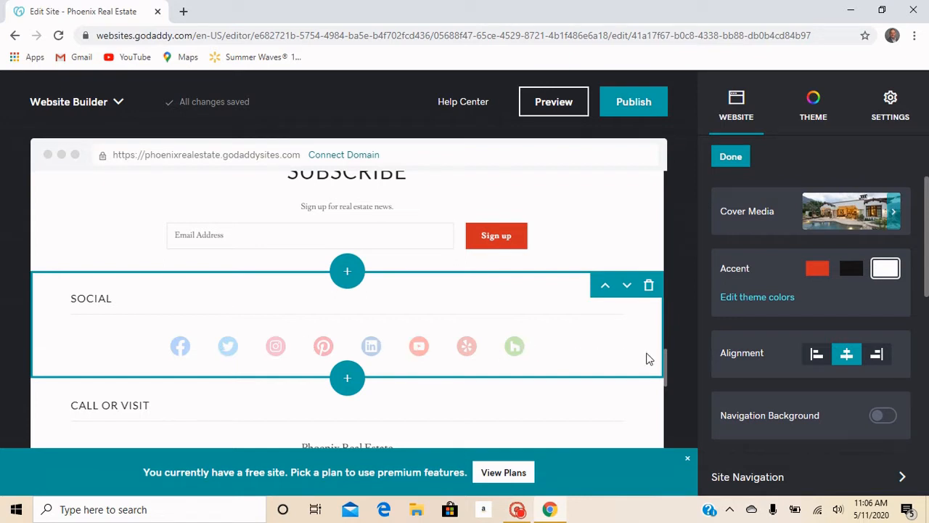
drag(664, 363, 665, 181)
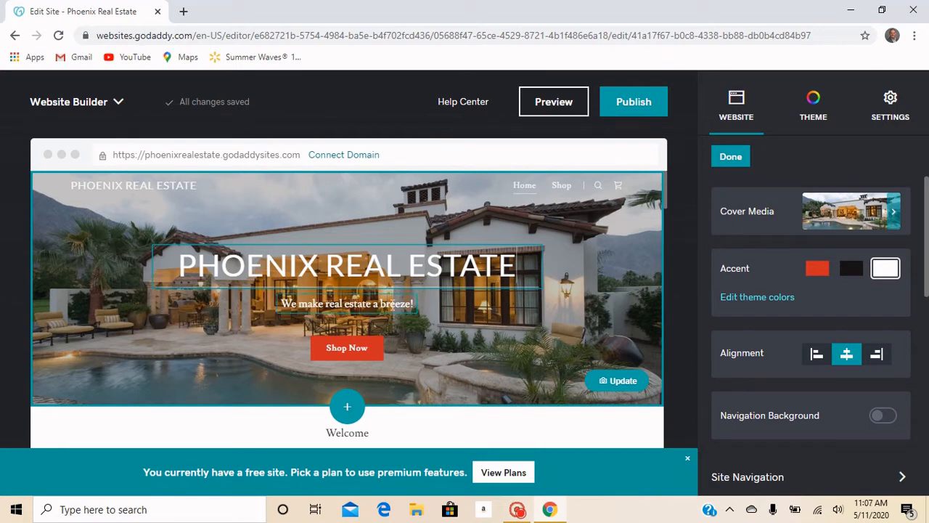
click(415, 301)
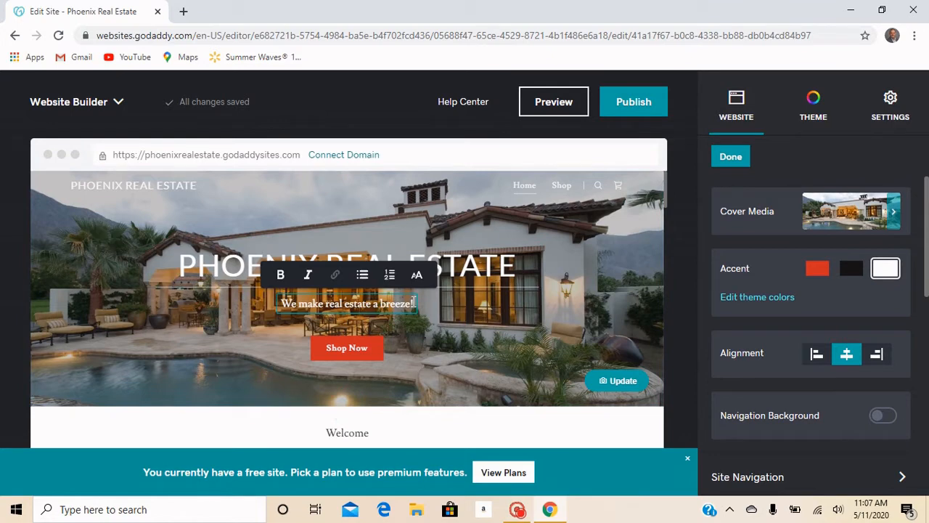
key(BackSpace)
key(BackSpace)
key(BackSpace)
key(BackSpace)
key(BackSpace)
key(BackSpace)
key(BackSpace)
key(BackSpace)
key(BackSpace)
key(BackSpace)
key(BackSpace)
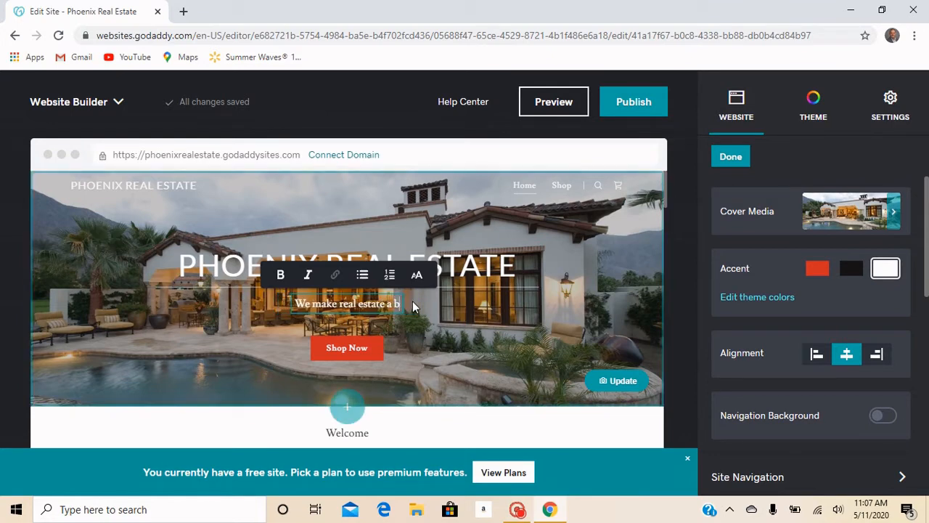
key(BackSpace)
key(BackSpace)
key(BackSpace)
key(BackSpace)
key(BackSpace)
key(BackSpace)
key(BackSpace)
key(BackSpace)
key(BackSpace)
key(BackSpace)
key(BackSpace)
key(BackSpace)
key(BackSpace)
key(BackSpace)
key(BackSpace)
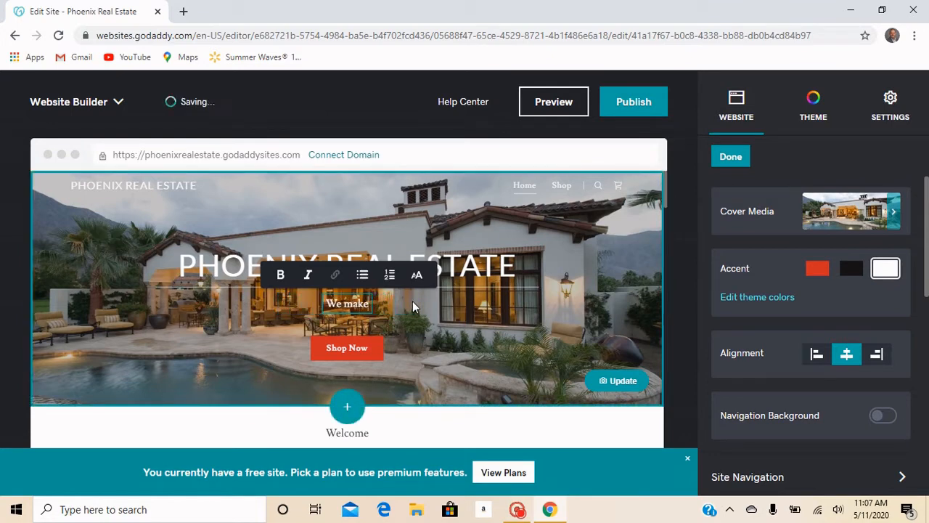
key(BackSpace)
key(BackSpace)
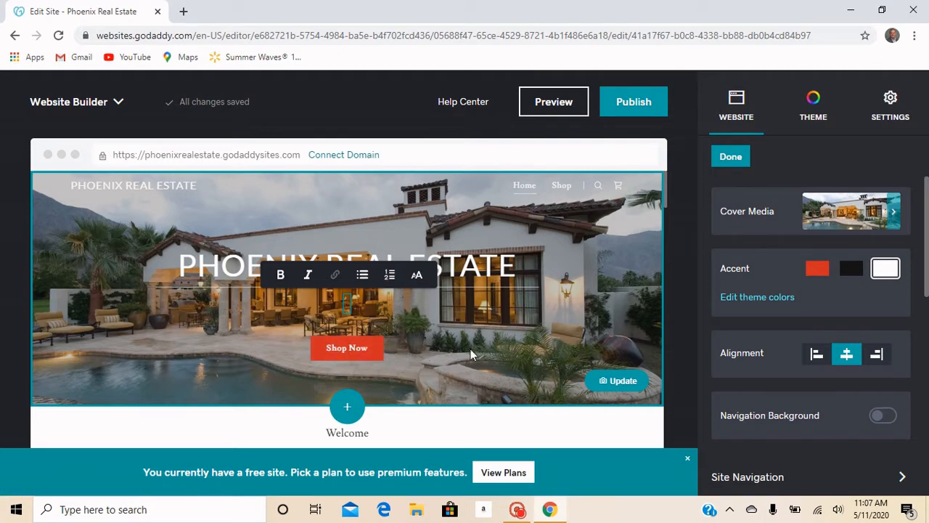
- Try left and right alignment for the header content and return it to center
click(817, 355)
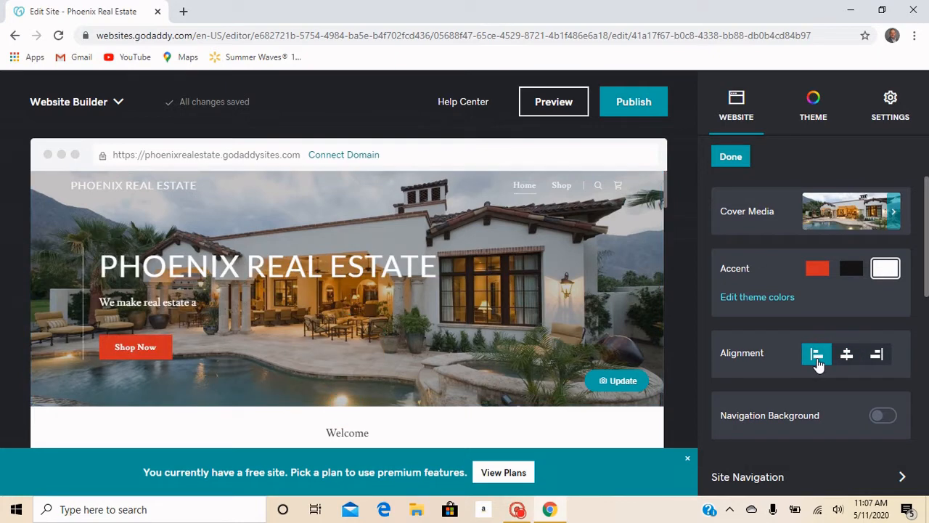
click(847, 356)
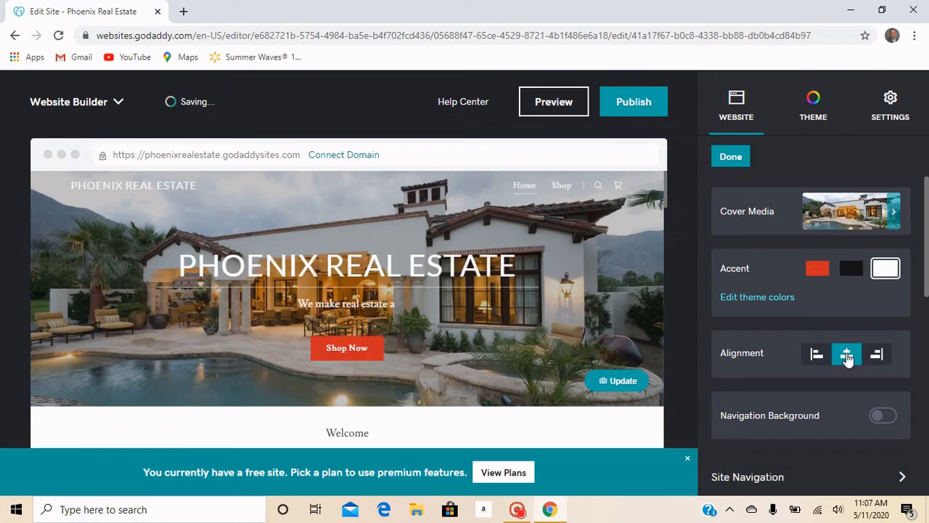
click(877, 356)
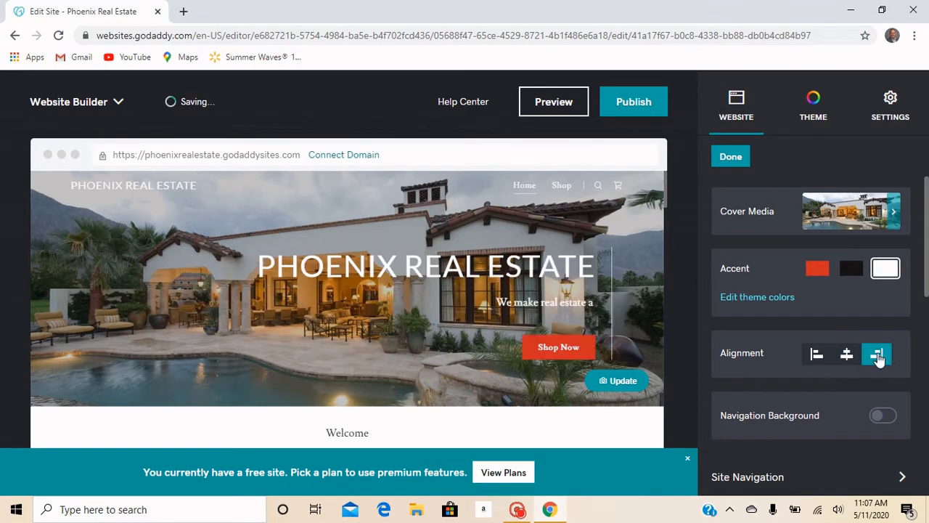
click(817, 355)
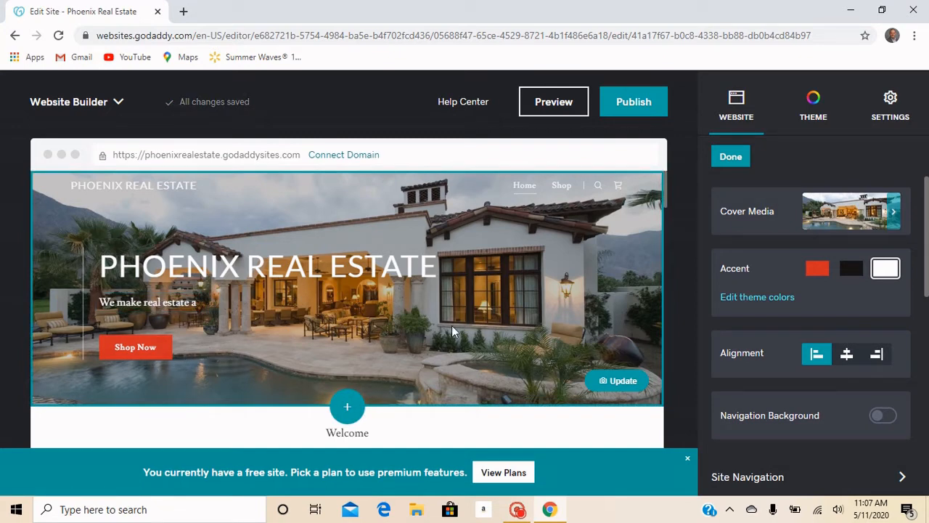
click(846, 359)
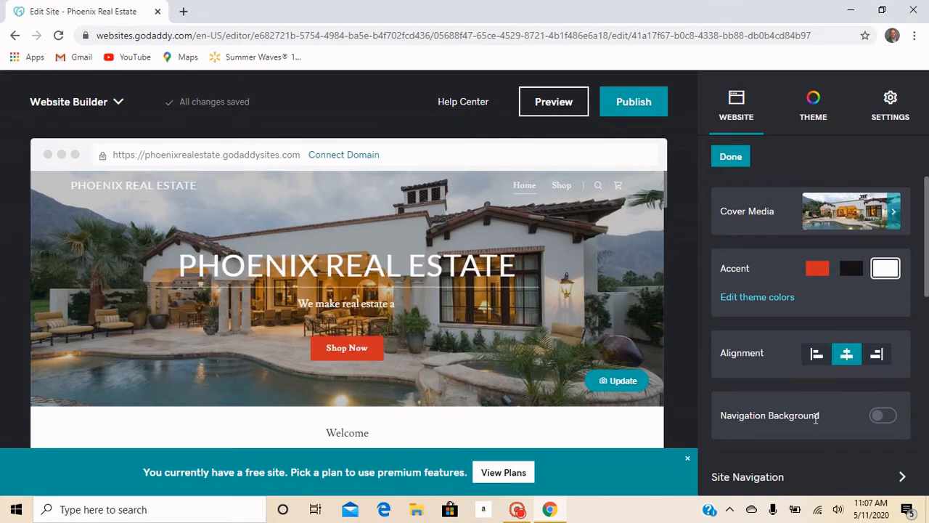
- Turn on the header's navigation background
click(890, 417)
click(891, 421)
click(883, 416)
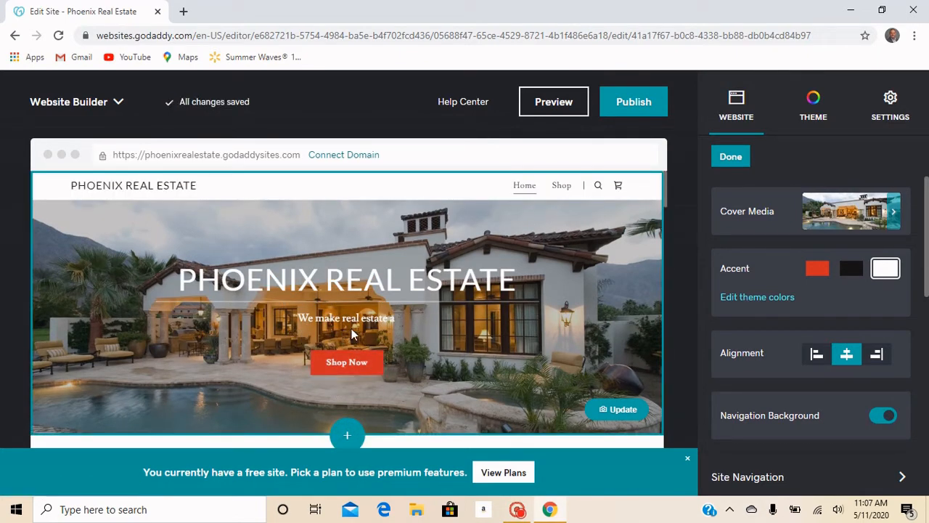
- Delete all the remaining tagline text below the header's headline
click(395, 317)
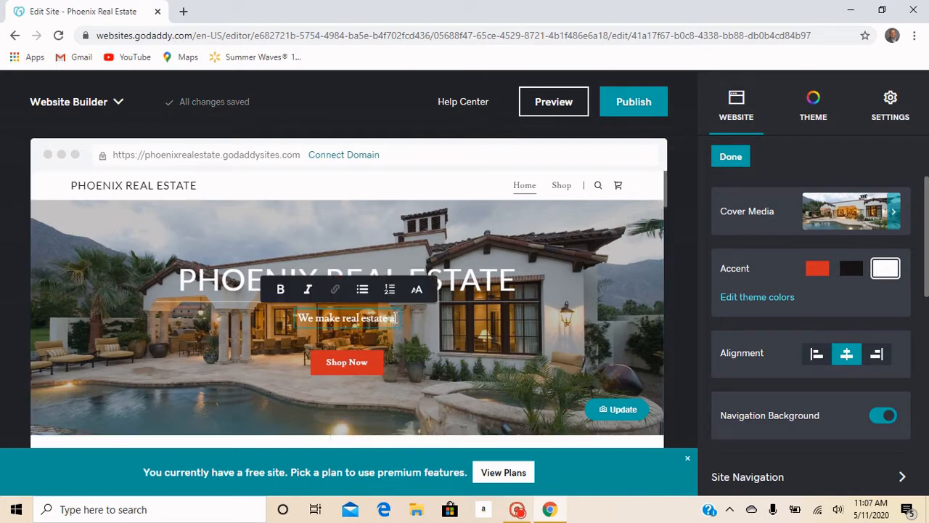
key(BackSpace)
key(BackSpace)
key(BackSpace)
key(BackSpace)
key(BackSpace)
key(BackSpace)
key(BackSpace)
key(BackSpace)
key(BackSpace)
key(BackSpace)
key(BackSpace)
key(BackSpace)
key(BackSpace)
key(BackSpace)
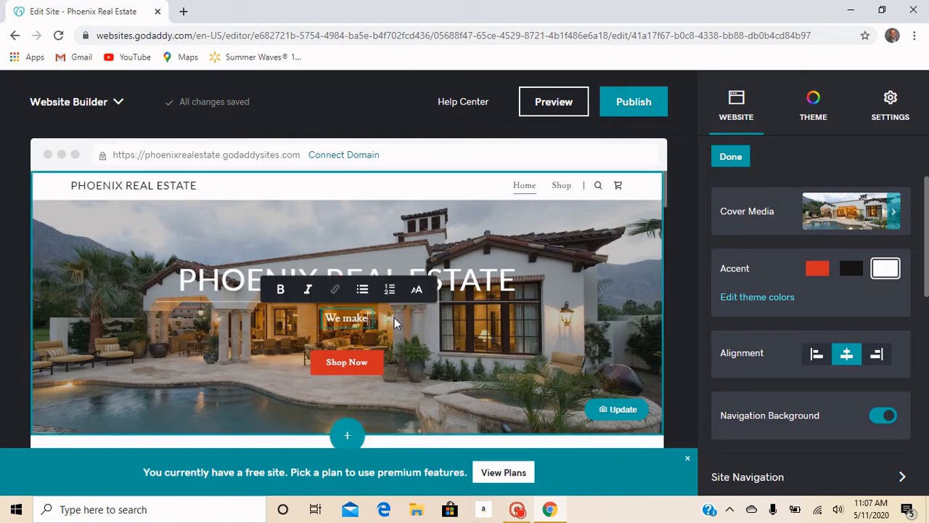
key(BackSpace)
key(BackSpace)
key(BackSpace)
key(BackSpace)
key(BackSpace)
key(BackSpace)
key(BackSpace)
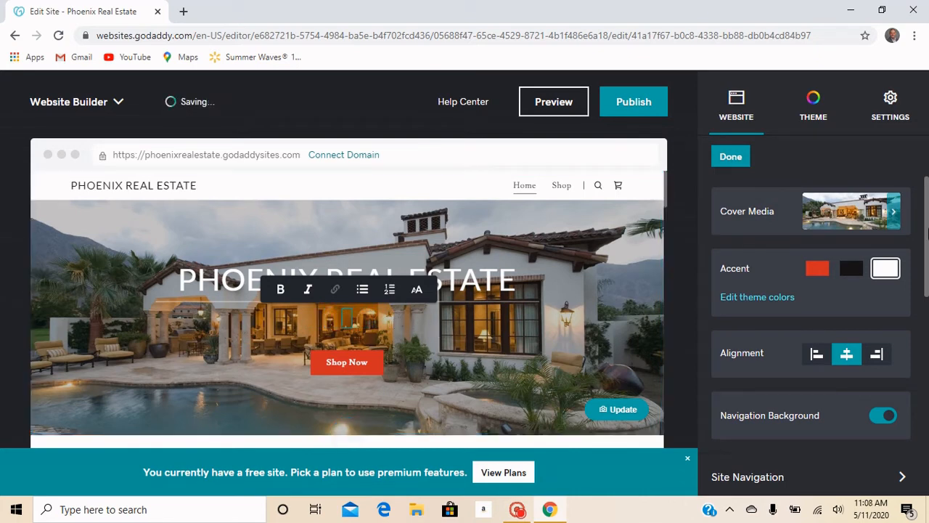
- Review the site navigation's page list and the pages and sections available from the Home page
scroll(927, 258, down, 2)
scroll(927, 258, down, 4)
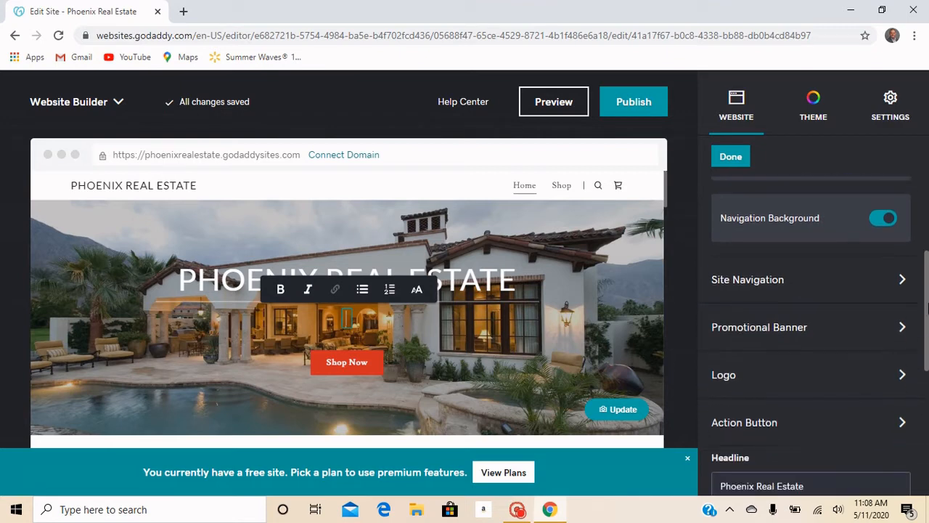
click(730, 283)
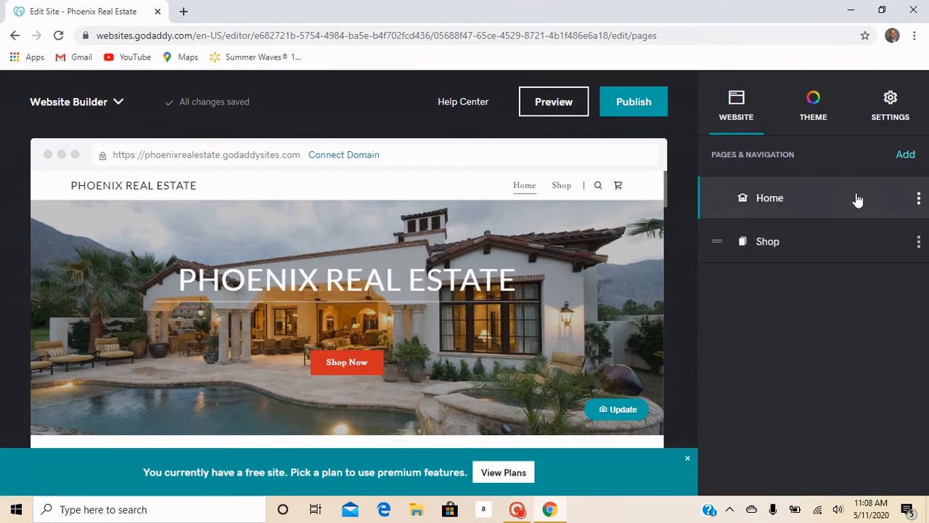
click(808, 202)
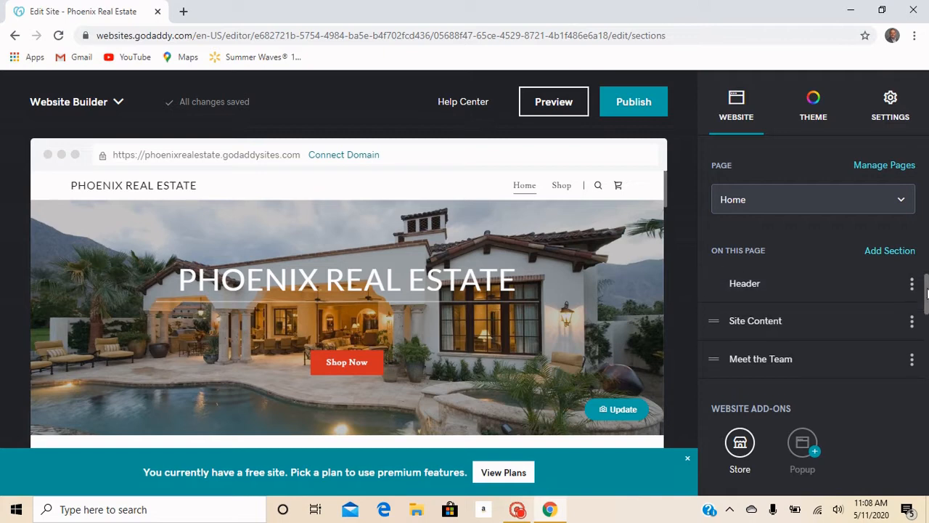
mouse_move(926, 288)
mouse_down()
mouse_move(913, 369)
mouse_move(925, 276)
mouse_up()
click(903, 203)
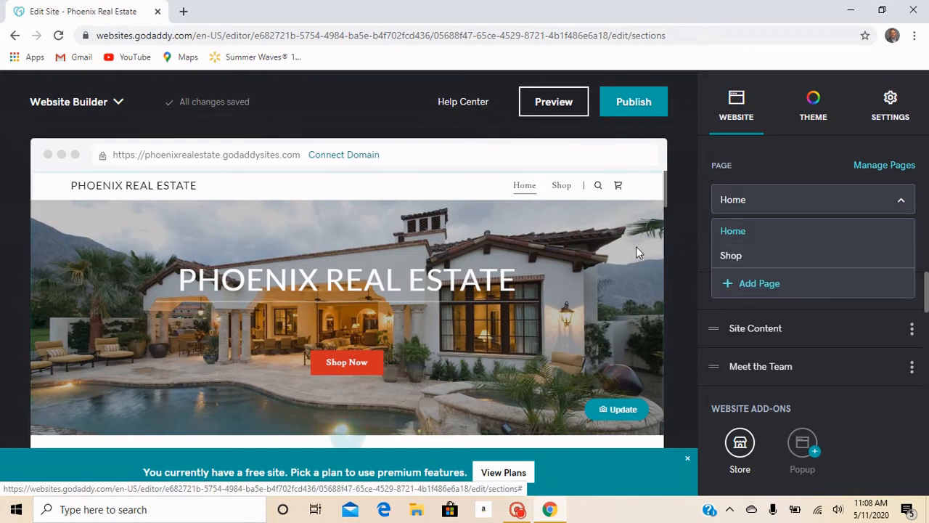
click(905, 208)
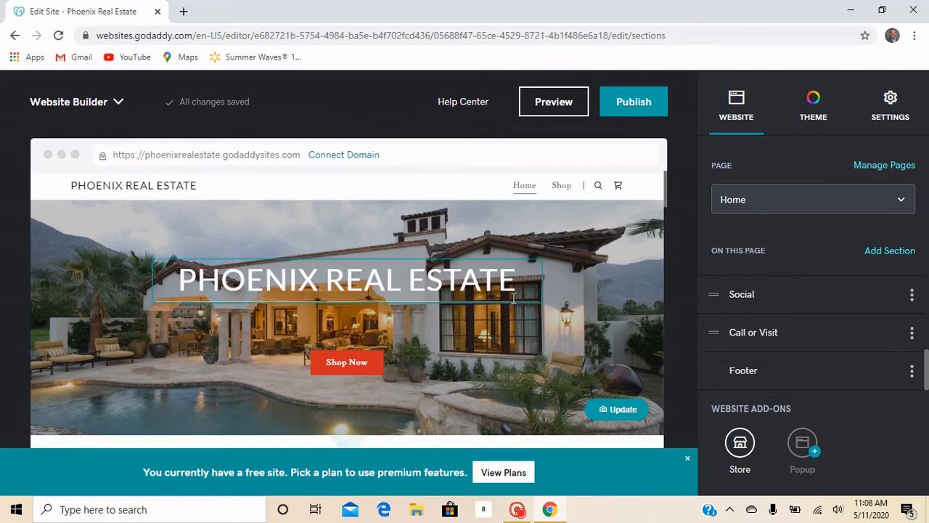
- Try showing the header's promotional banner with its default message and turn it off again
click(662, 203)
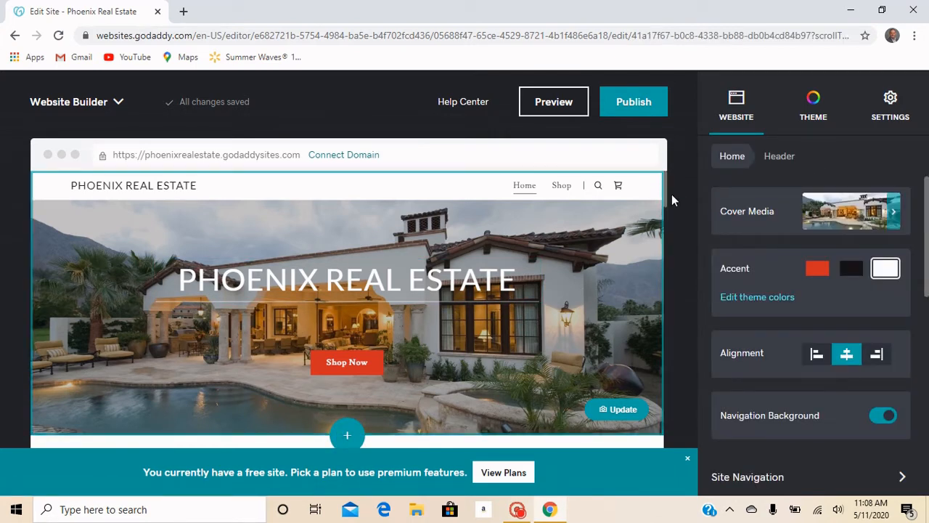
scroll(926, 276, down, 4)
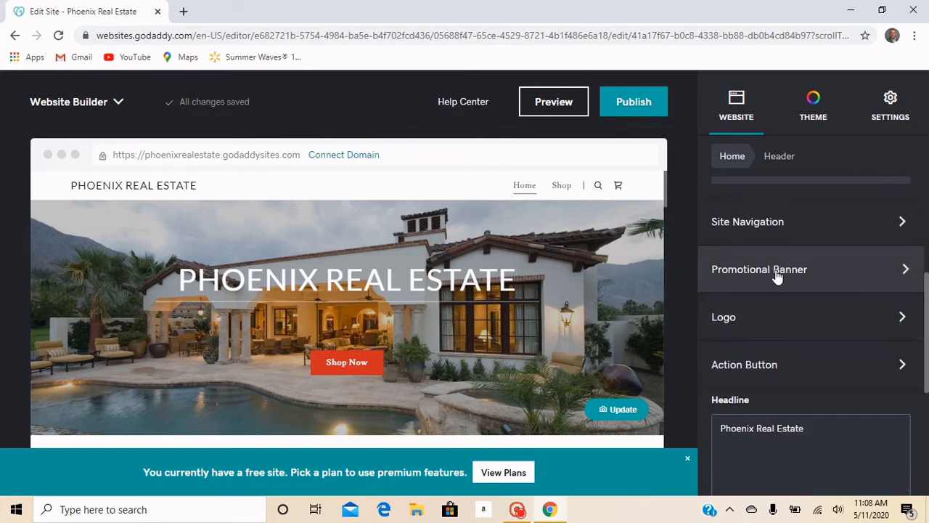
click(777, 275)
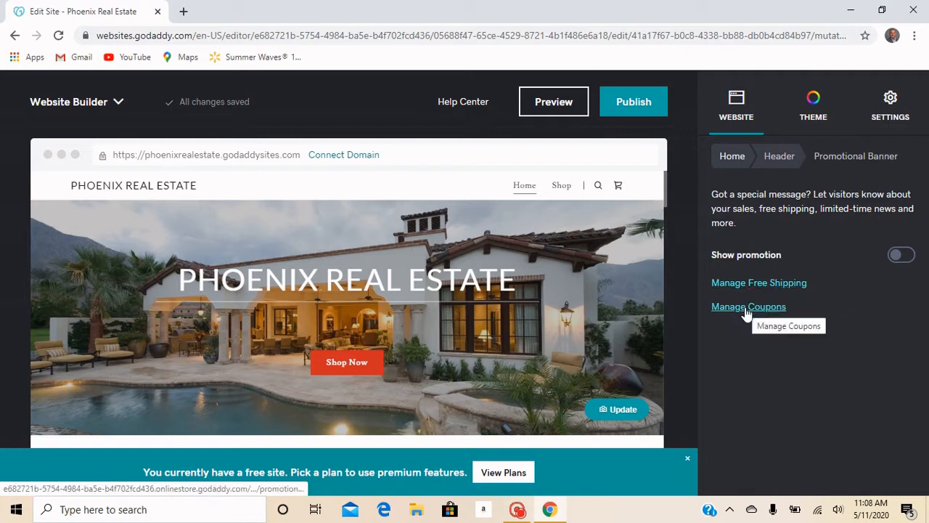
click(904, 255)
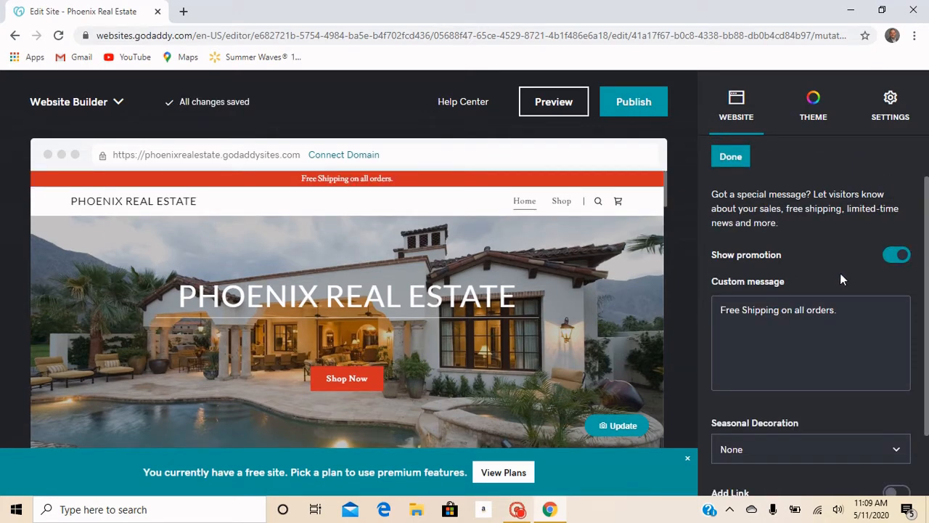
click(889, 259)
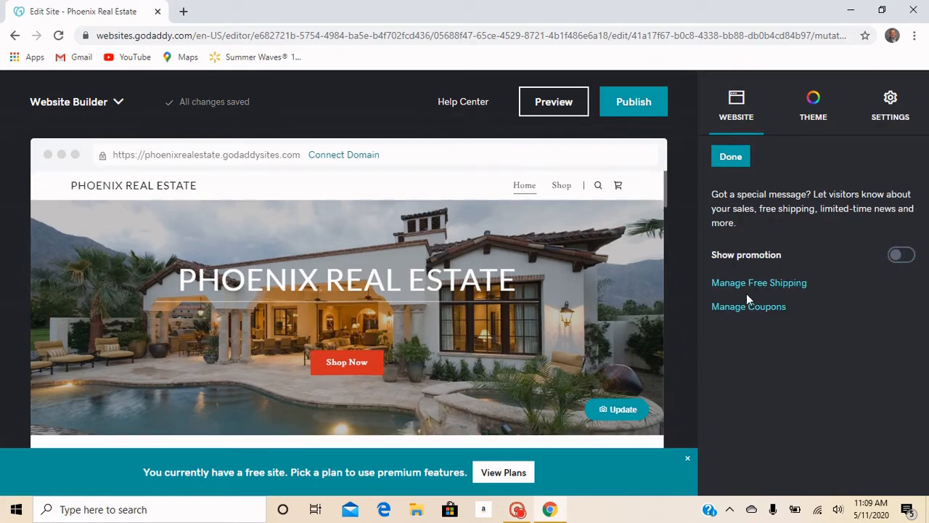
click(731, 158)
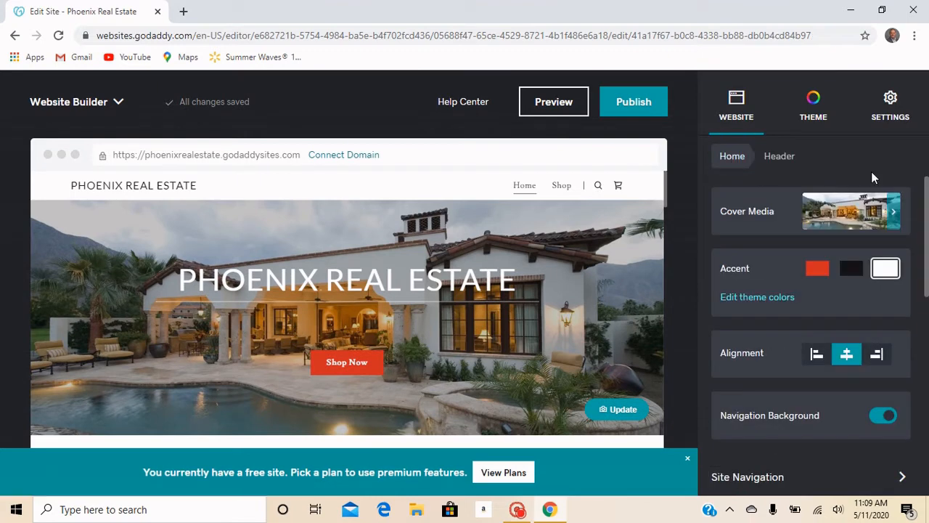
- Open the image selection for uploading a logo to replace the header's text logo
drag(926, 202, 921, 309)
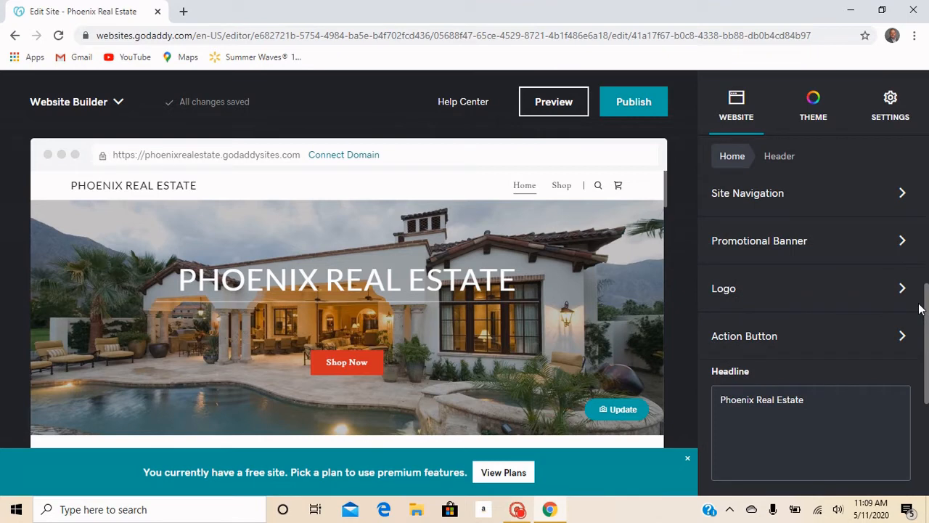
click(906, 294)
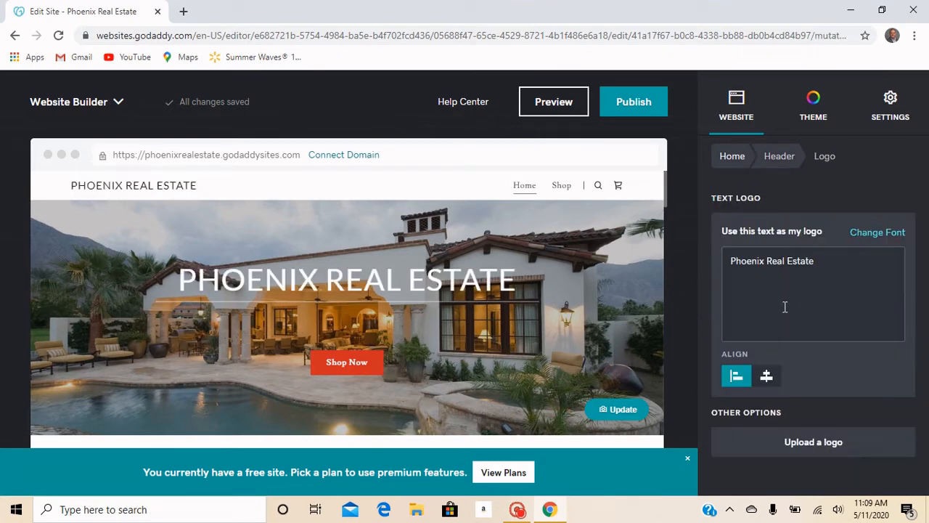
click(821, 264)
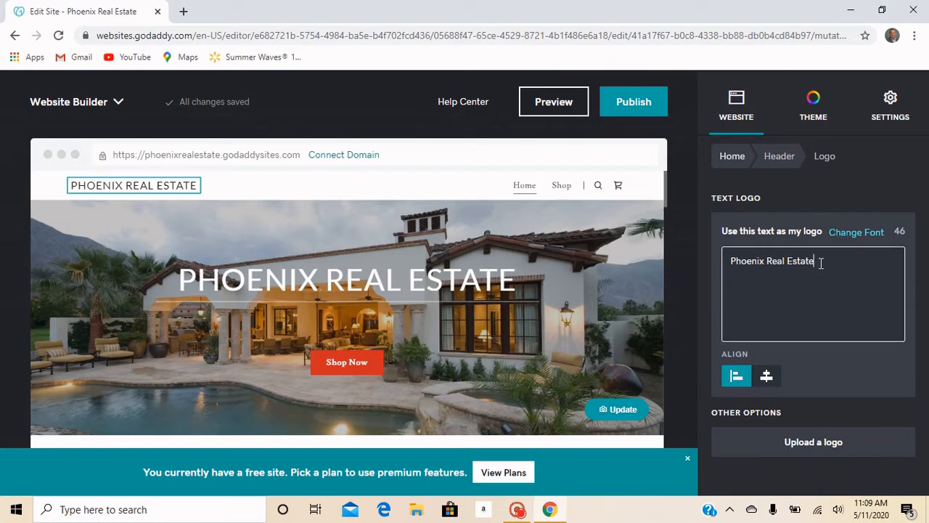
click(811, 443)
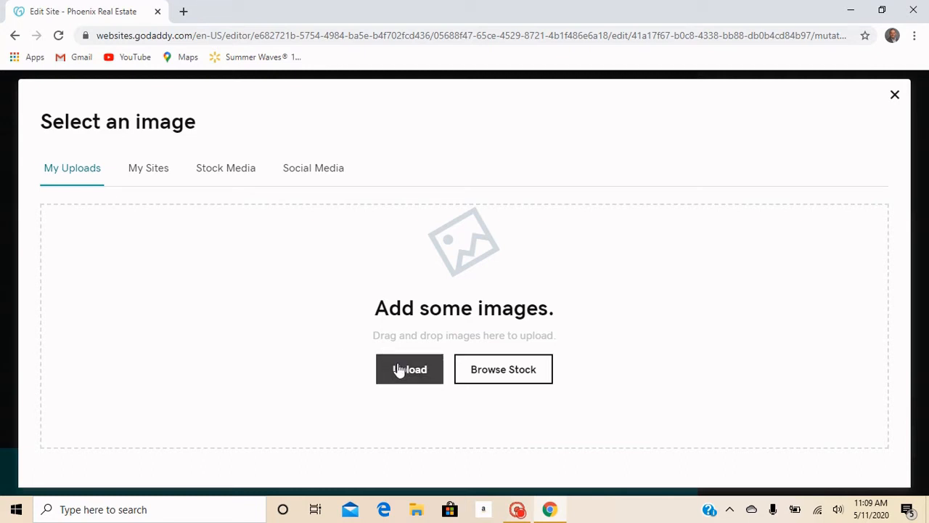
- Review the available logo image sources: My Sites, Stock Media, Social Media and My Uploads
click(147, 174)
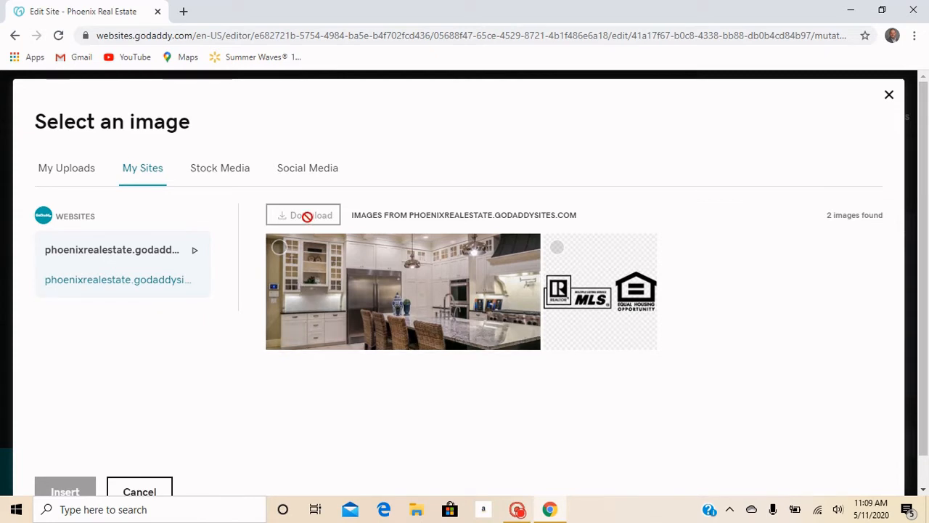
click(207, 172)
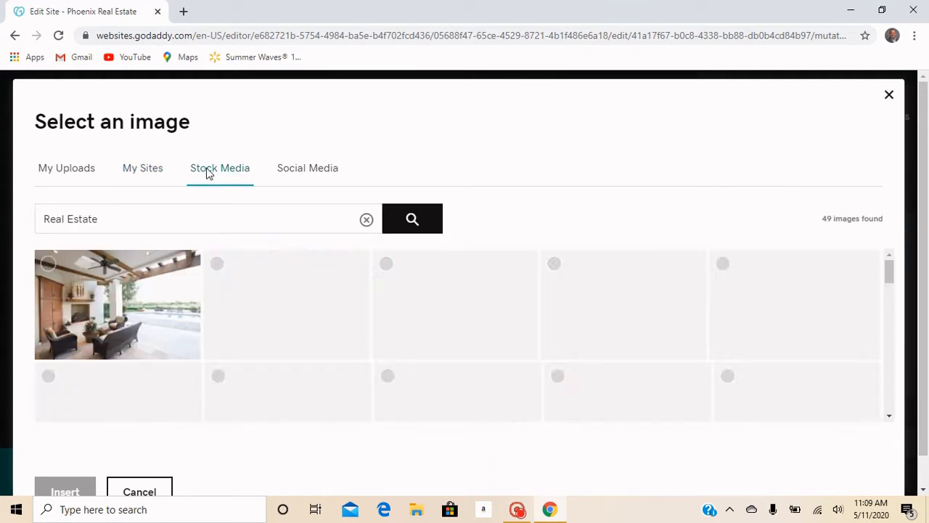
click(288, 173)
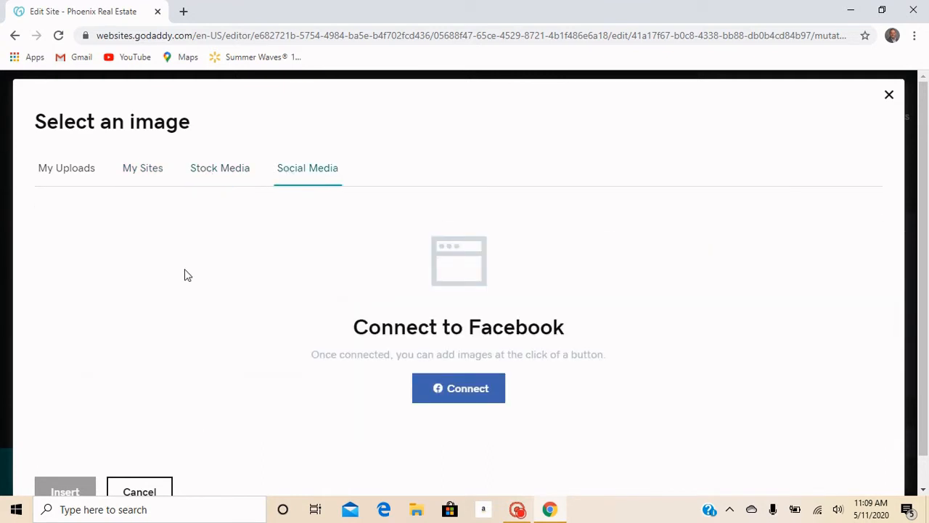
click(76, 173)
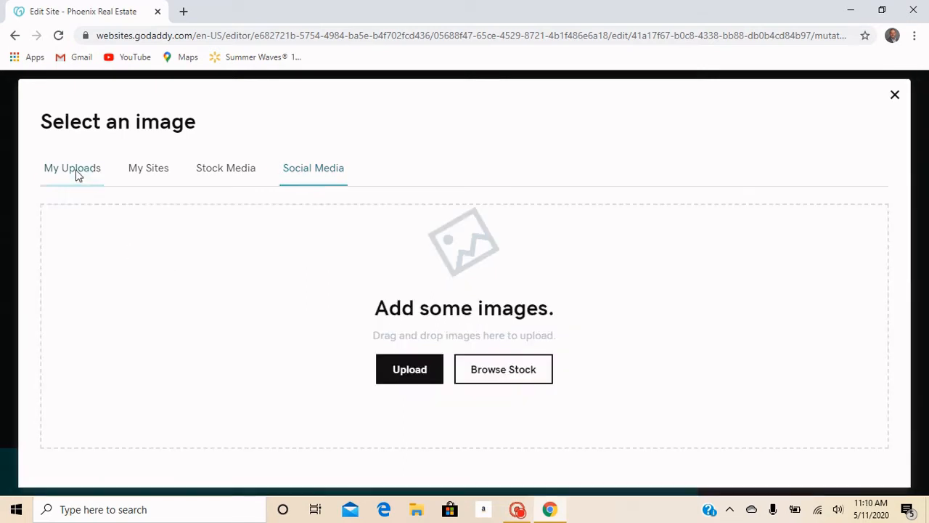
click(506, 374)
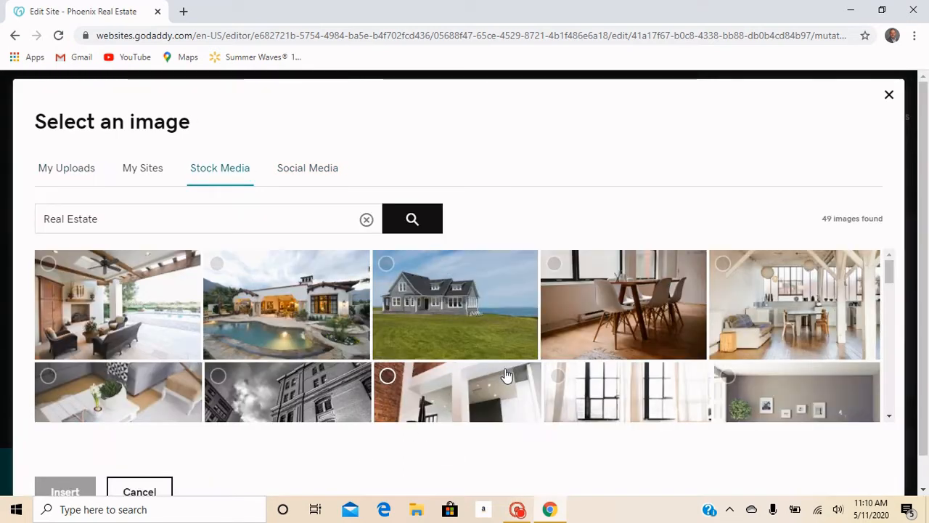
click(66, 172)
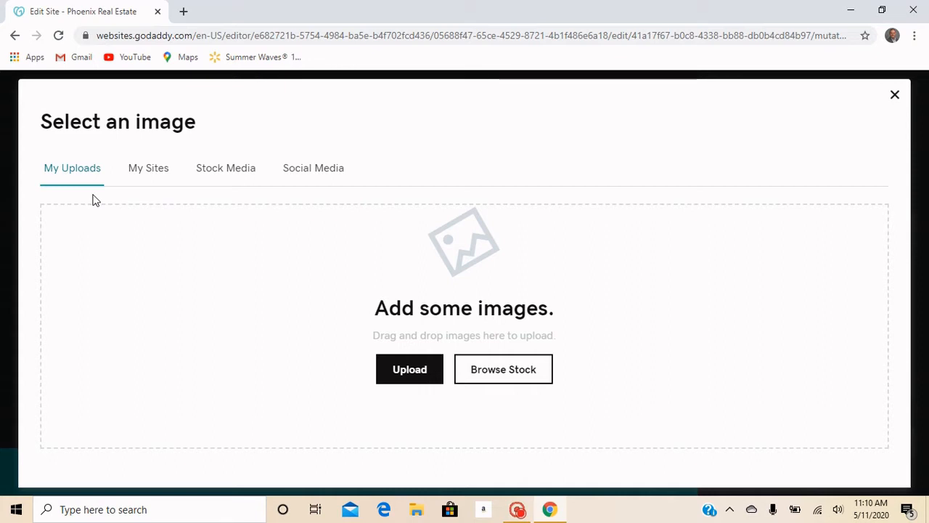
- Upload the Sync Realty image as the header logo and resize it to 128px by 64px
click(411, 373)
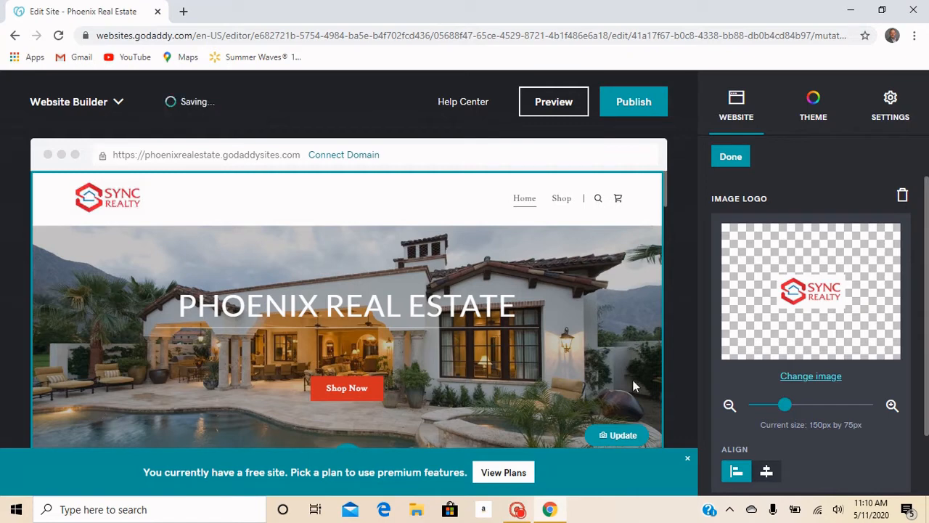
click(788, 407)
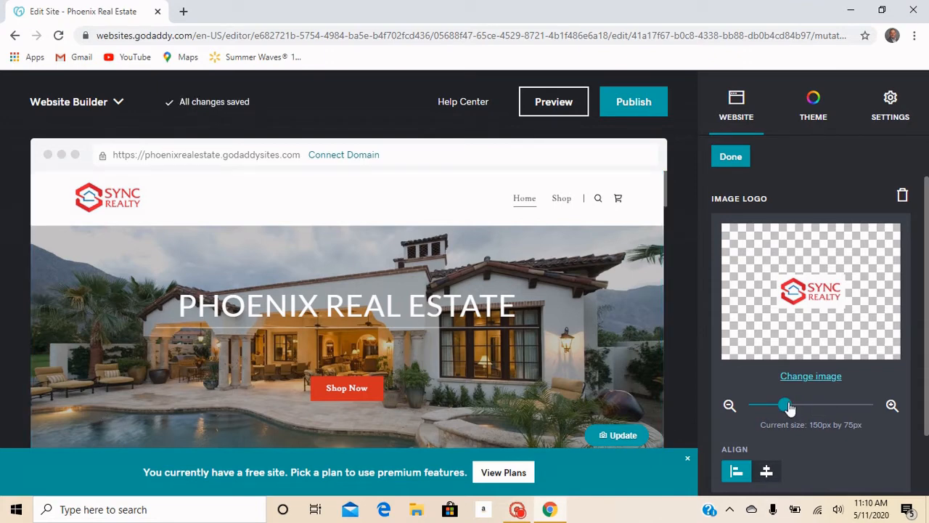
mouse_move(788, 407)
mouse_down()
mouse_move(798, 409)
mouse_move(778, 411)
mouse_up()
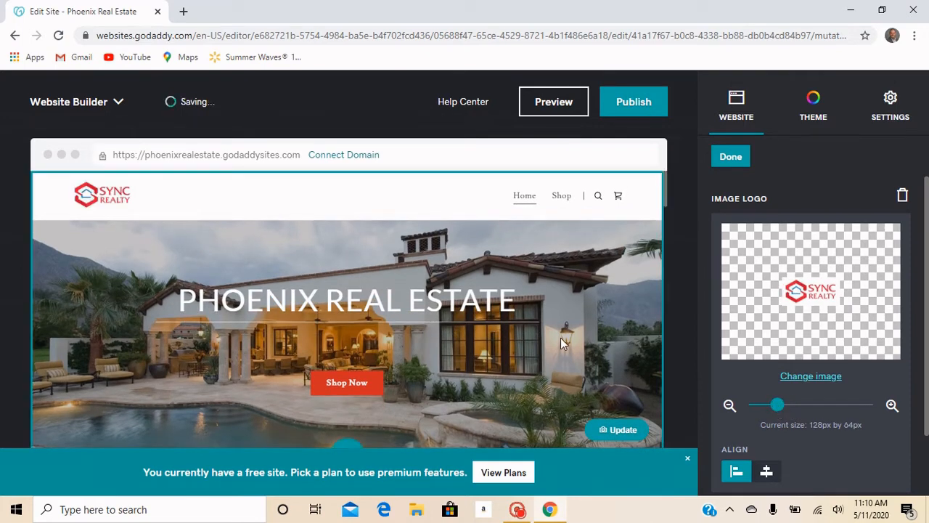
- Try center alignment for the header logo and return it to left alignment
scroll(664, 195, down, 3)
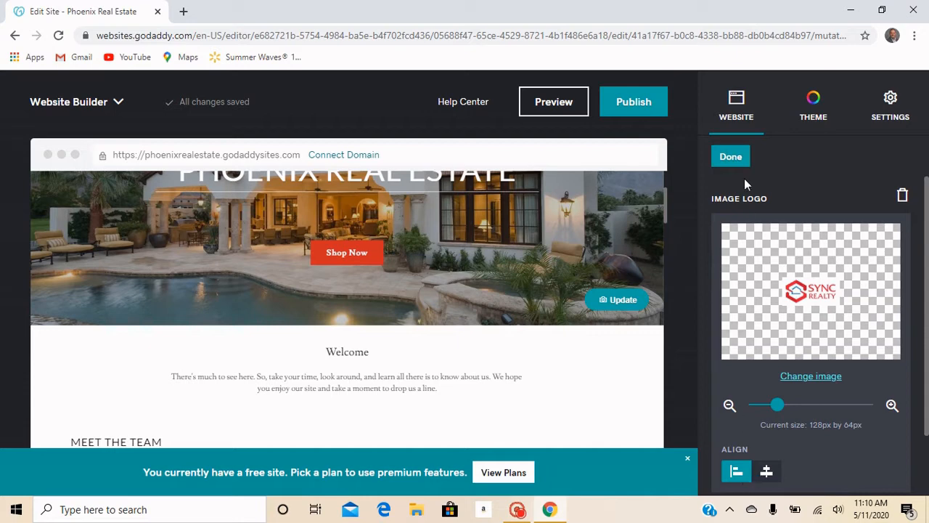
scroll(926, 236, down, 1)
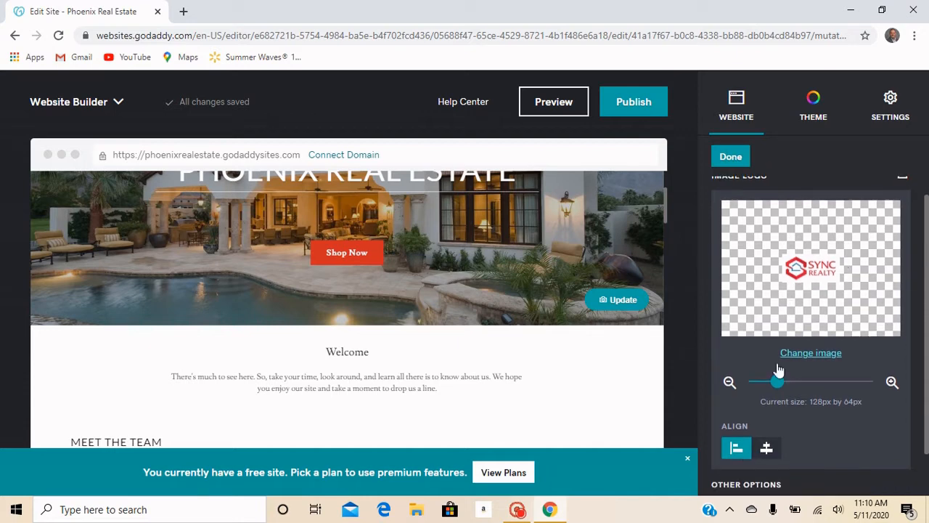
click(768, 450)
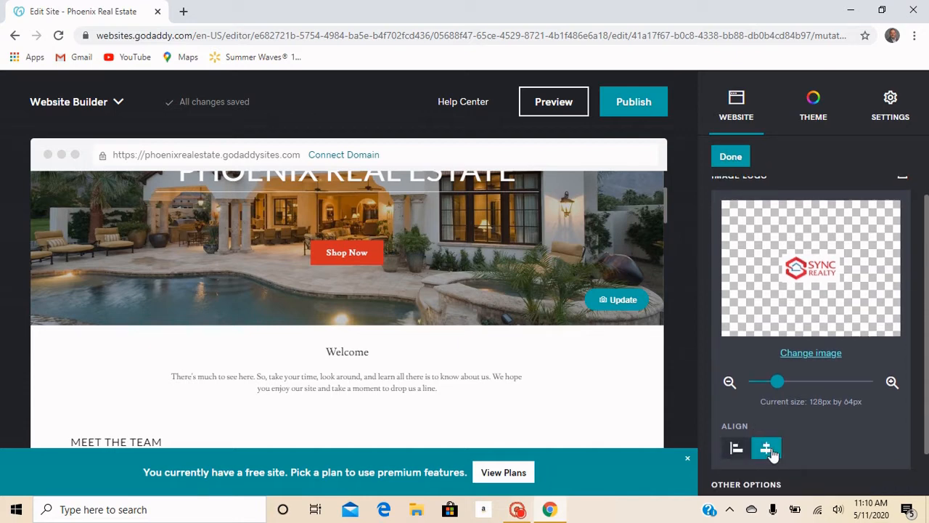
scroll(924, 374, up, 1)
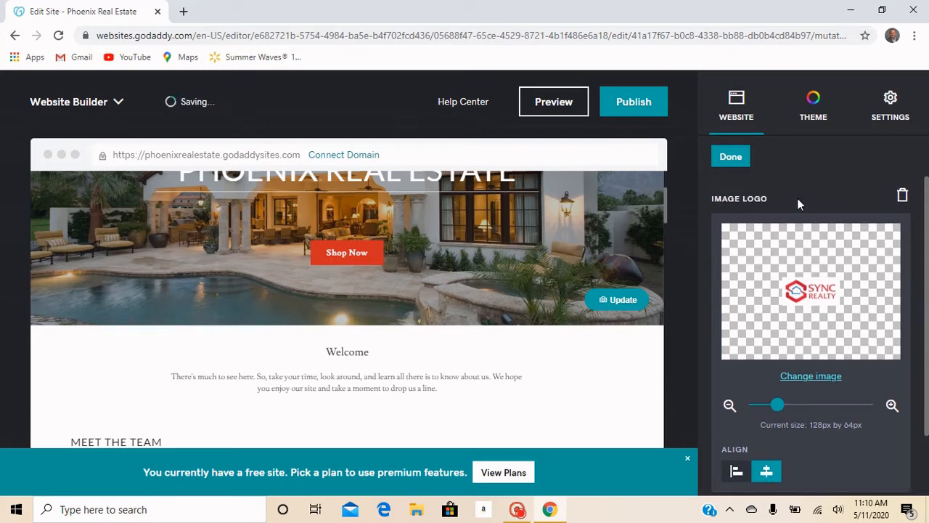
scroll(664, 215, up, 2)
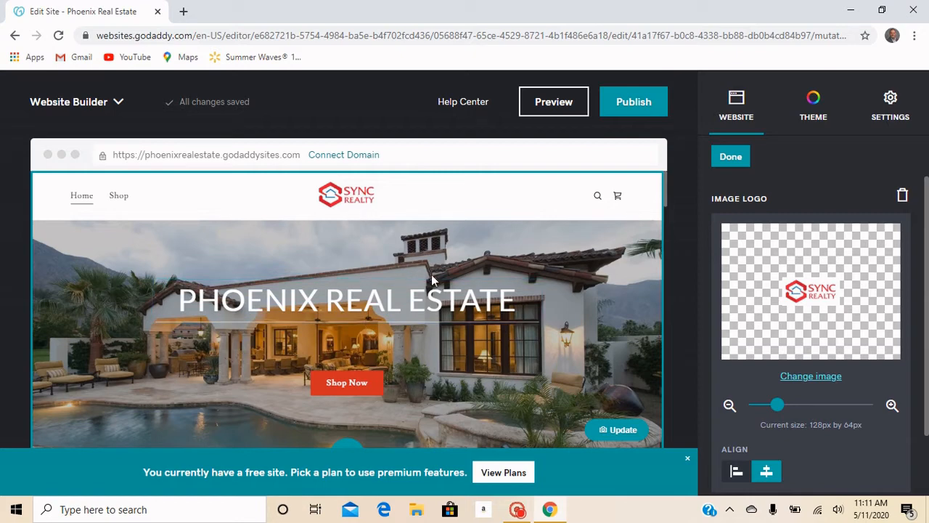
click(736, 470)
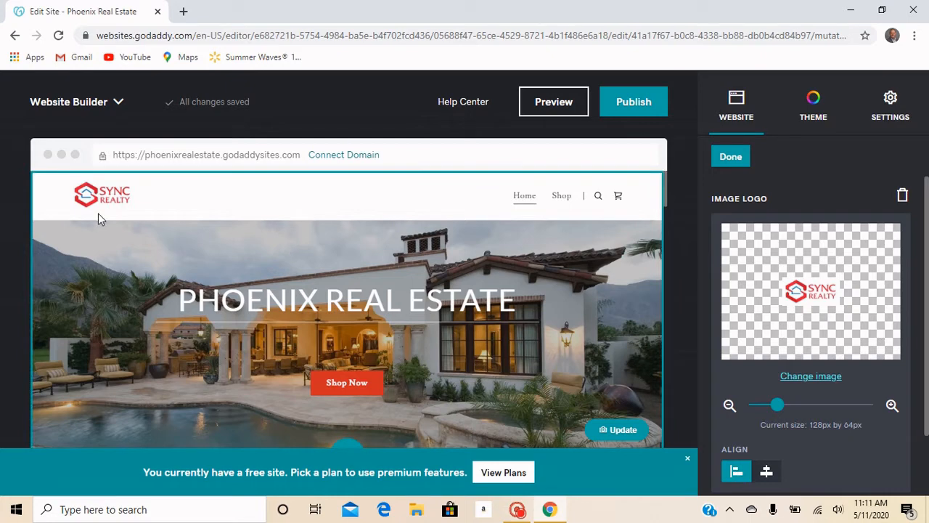
- Change the header action button's text to "Search Properties" and choose a website URL as its link type
click(743, 160)
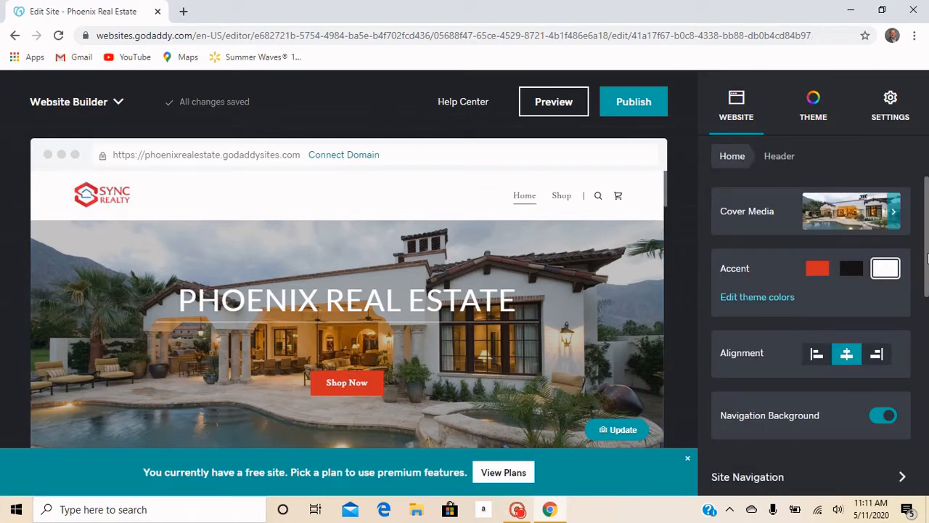
drag(923, 270, 904, 361)
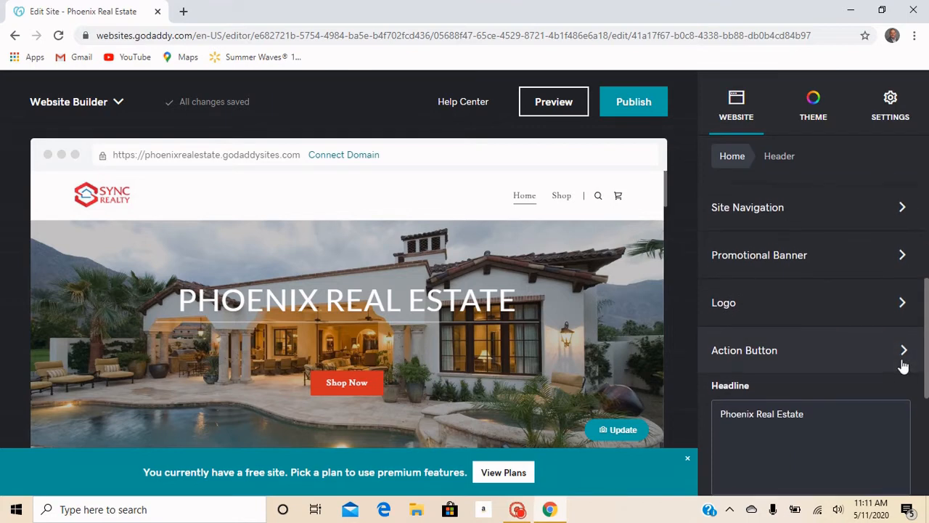
click(905, 351)
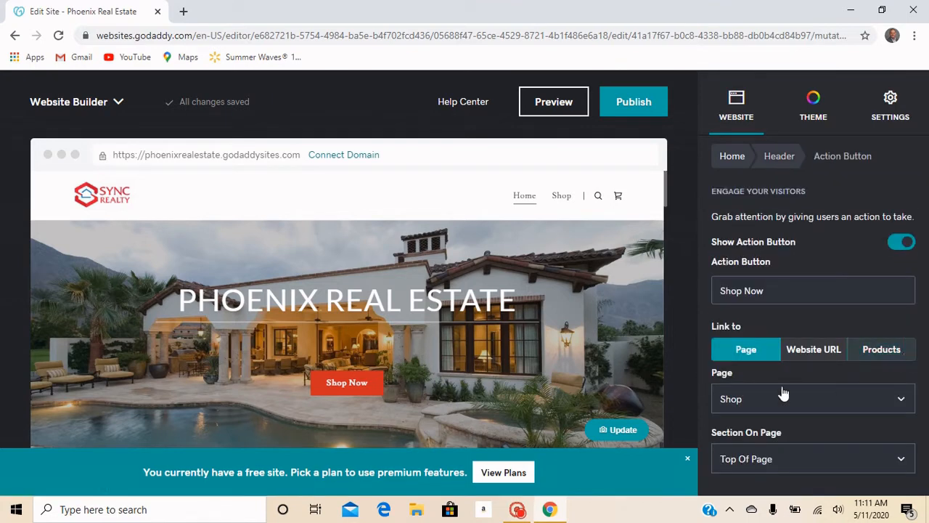
click(777, 293)
key(ctrl+a)
text(Search Pro)
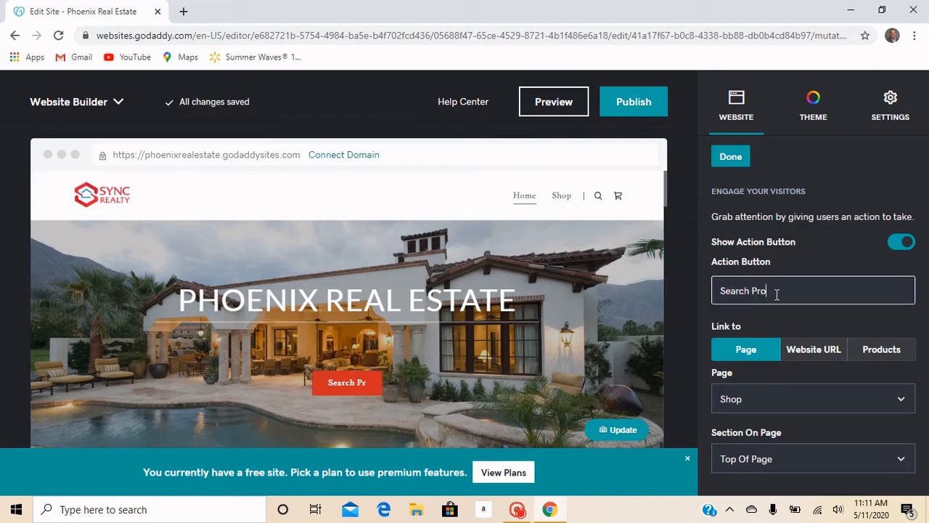
text(perties)
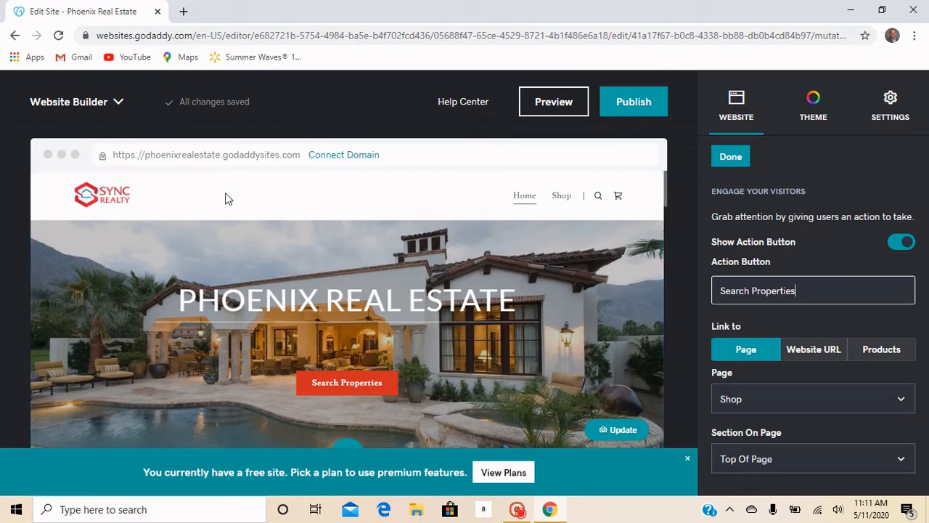
click(816, 350)
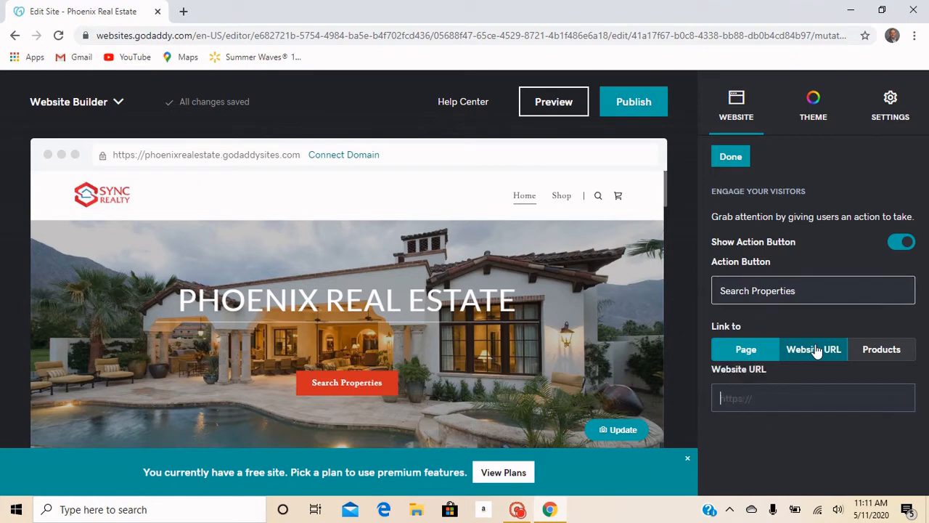
click(765, 405)
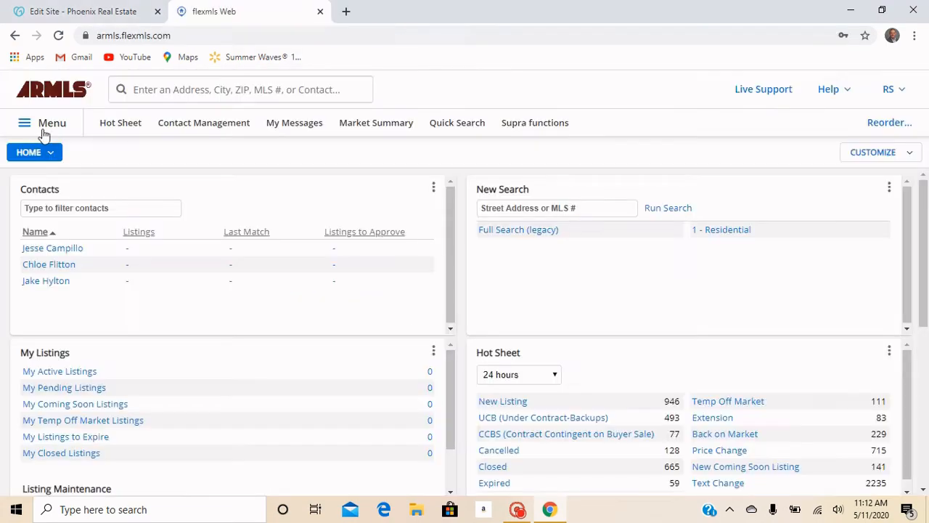
- In flexmls Web, open the AgentSquared - Instant IDX Website product from the full list of functions
click(44, 128)
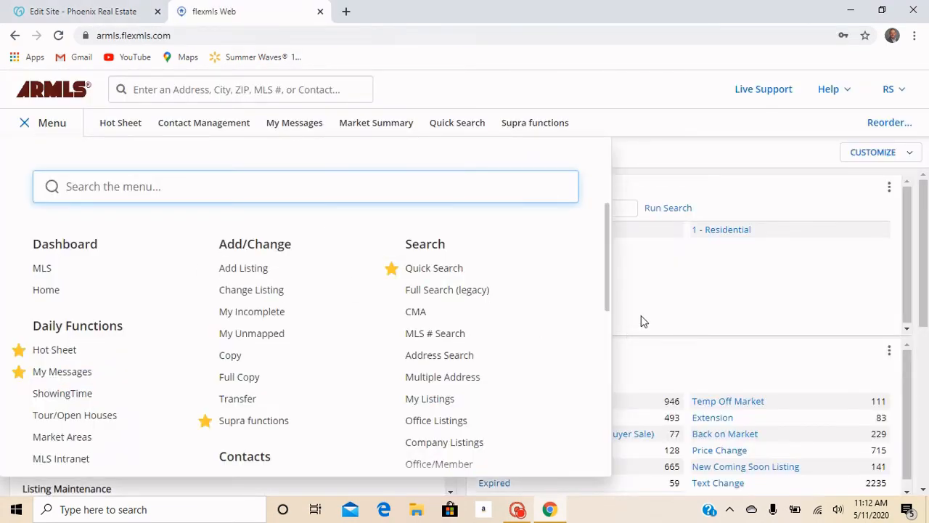
drag(608, 283, 601, 386)
scroll(610, 401, down, 1)
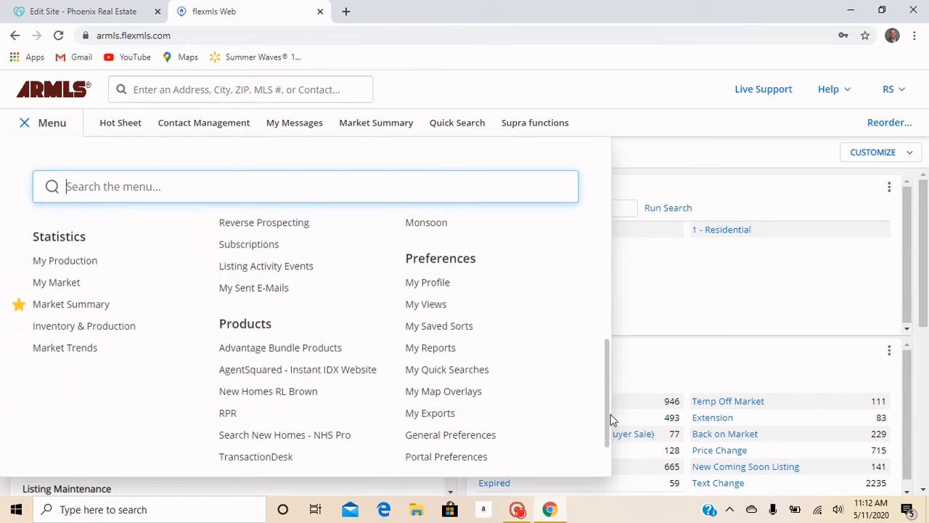
click(312, 363)
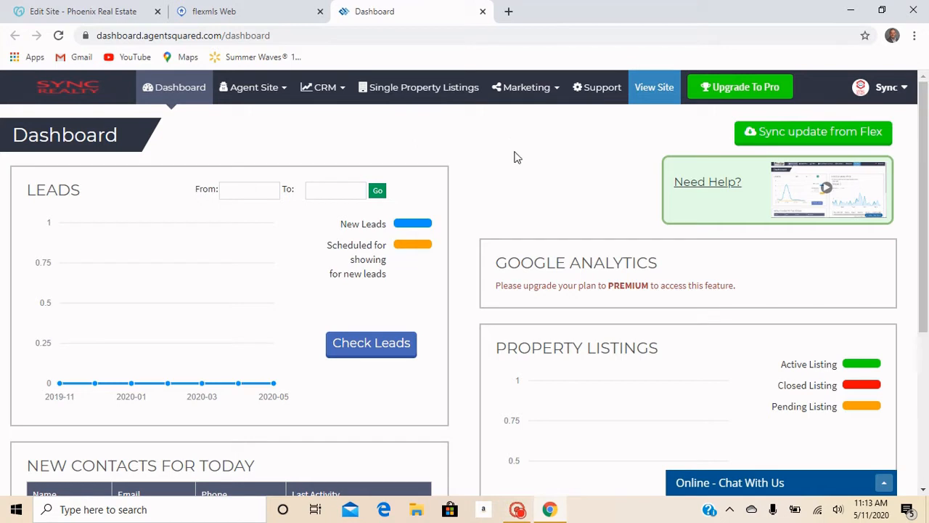
- View the live AgentSquared IDX site from its dashboard and copy the site's web address
click(264, 96)
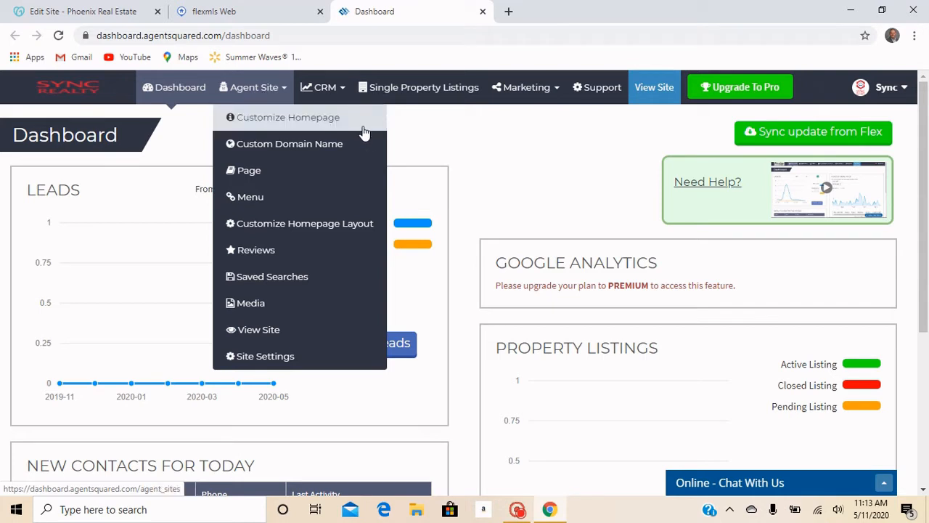
click(429, 136)
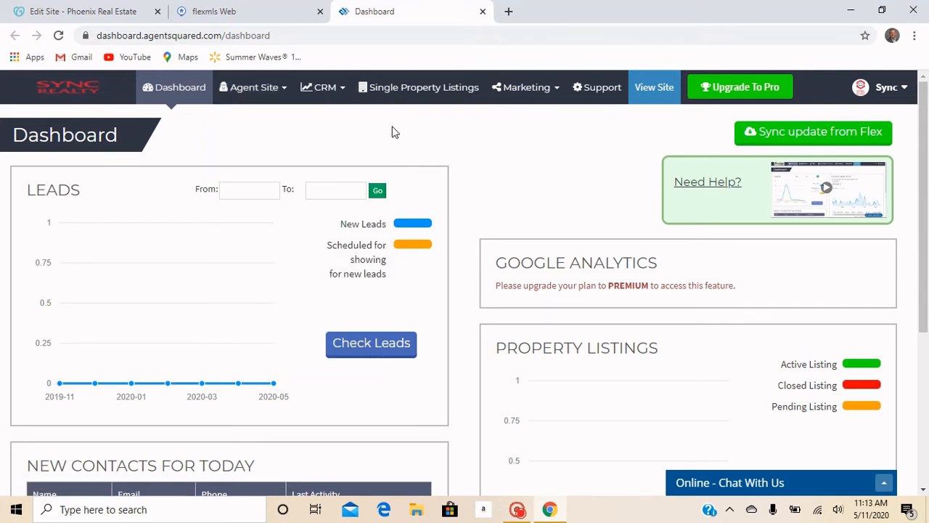
click(656, 97)
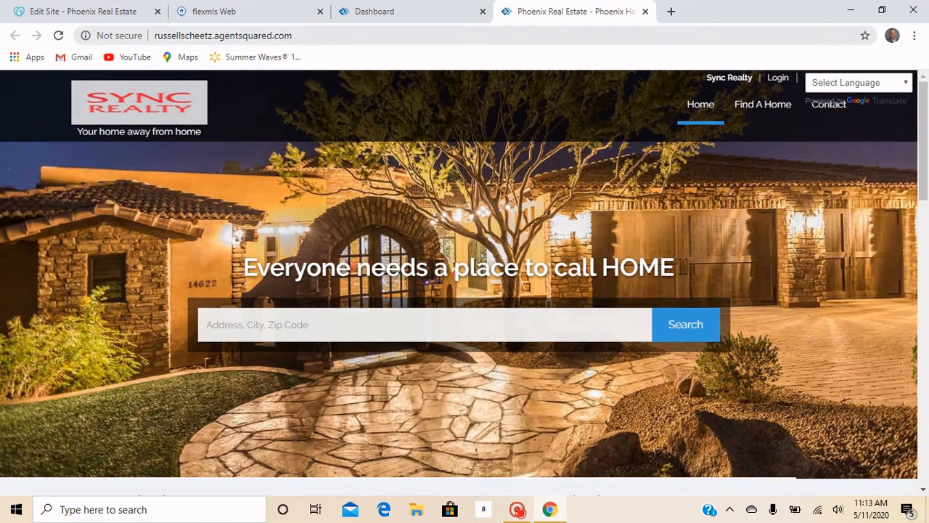
drag(293, 35, 154, 35)
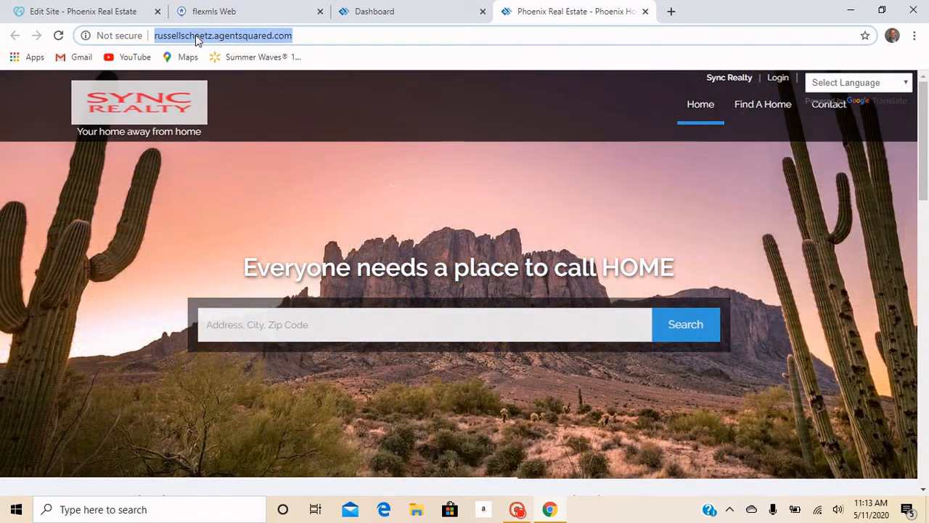
right_click(196, 38)
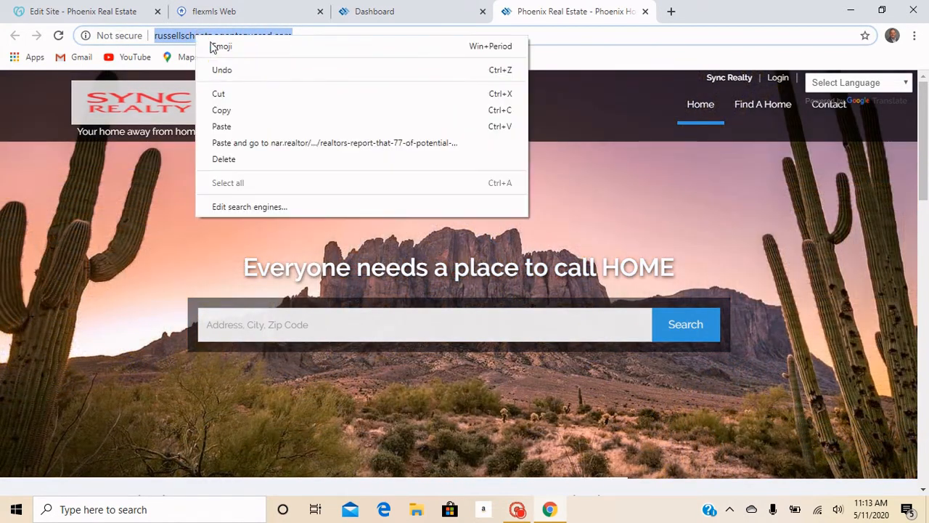
click(243, 110)
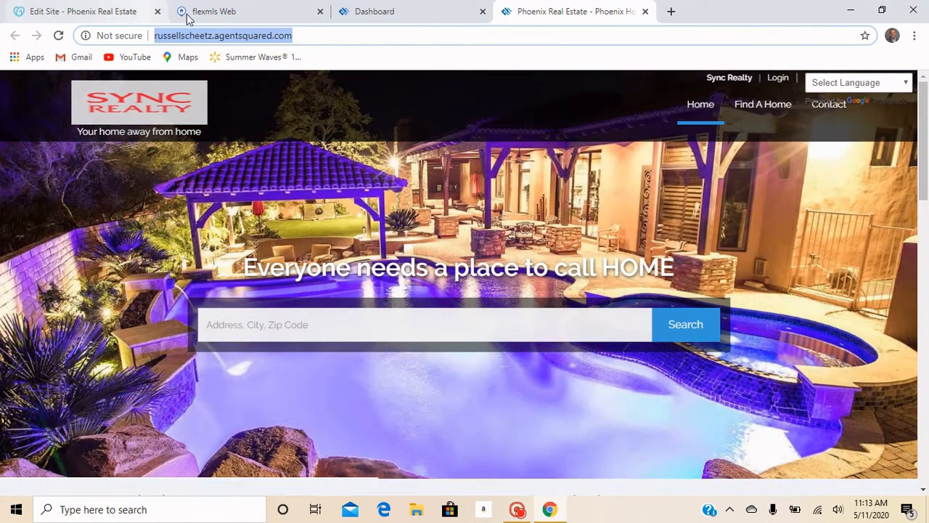
- Back in the GoDaddy site editor, paste the copied IDX site address as the Search Properties button's website URL and finish editing the button
click(103, 16)
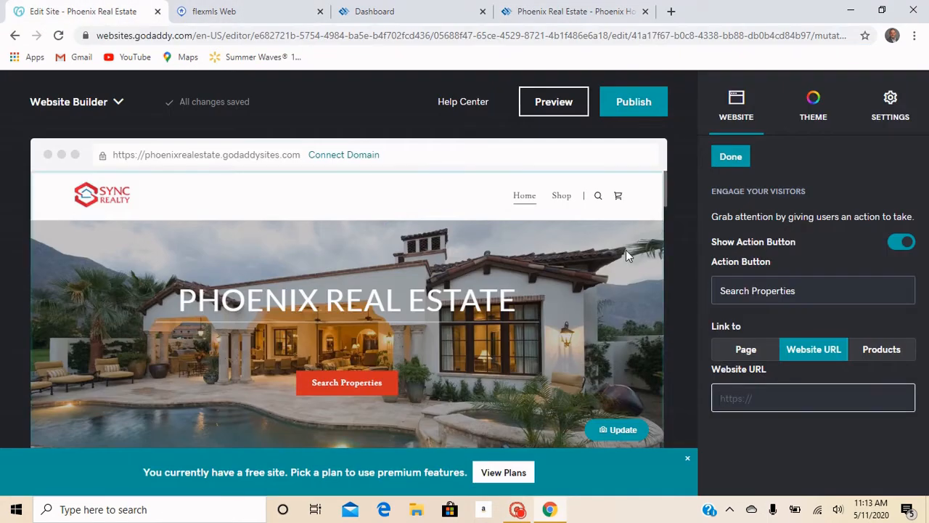
right_click(755, 397)
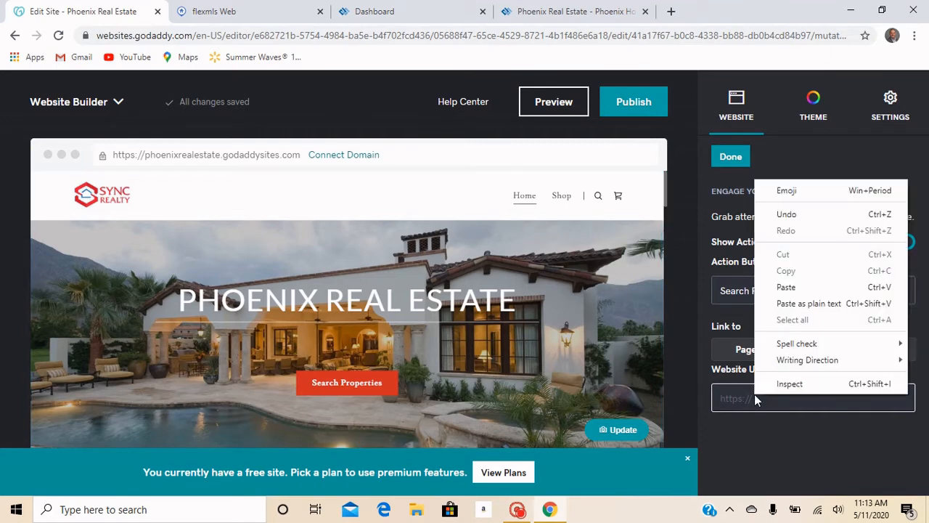
click(801, 287)
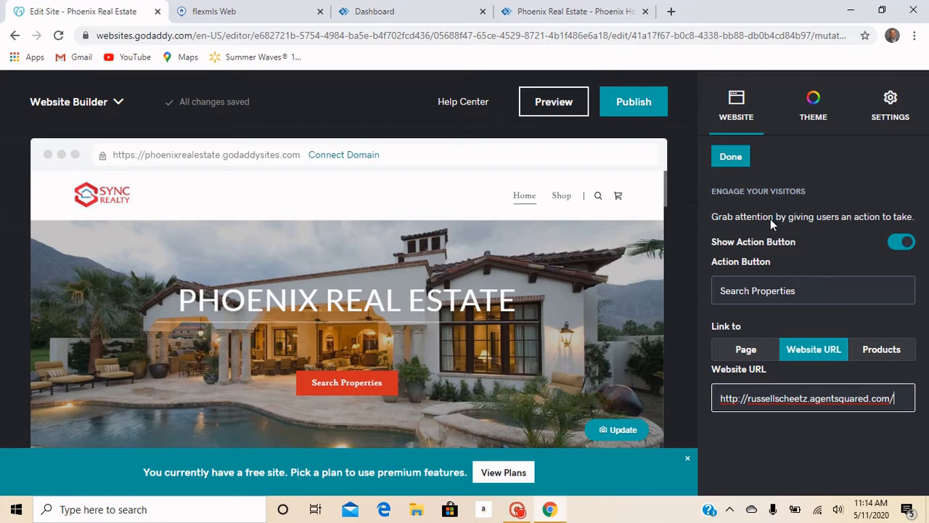
click(732, 160)
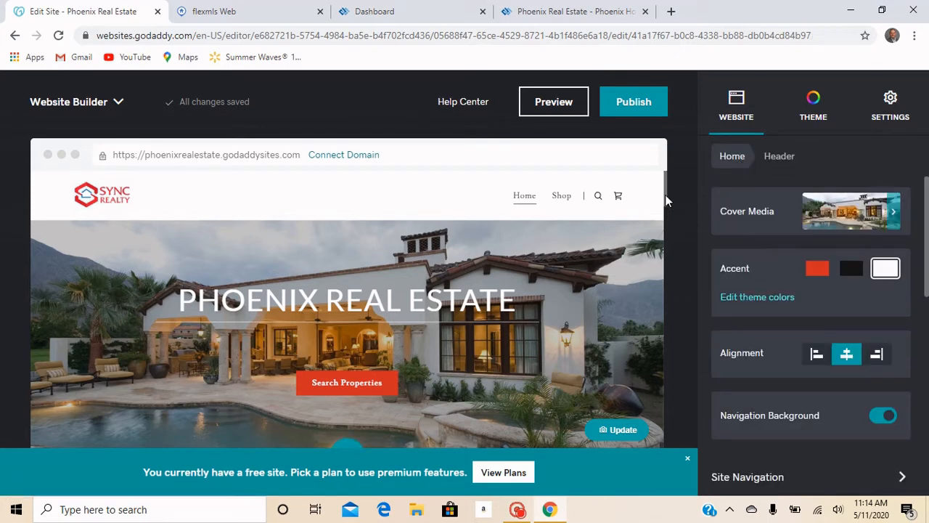
- Replace the paragraph under the Welcome heading with "Thank you for visiting our real estate website"
scroll(663, 207, down, 1)
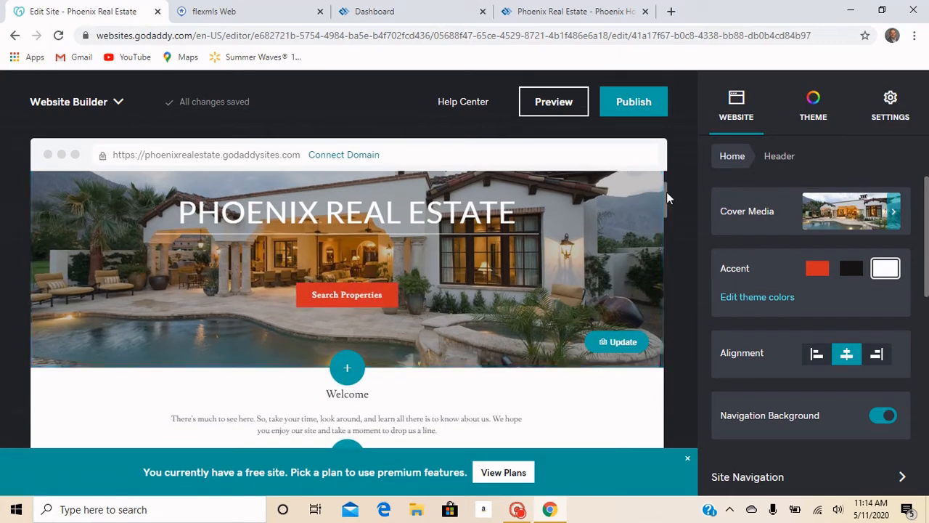
drag(667, 191, 666, 216)
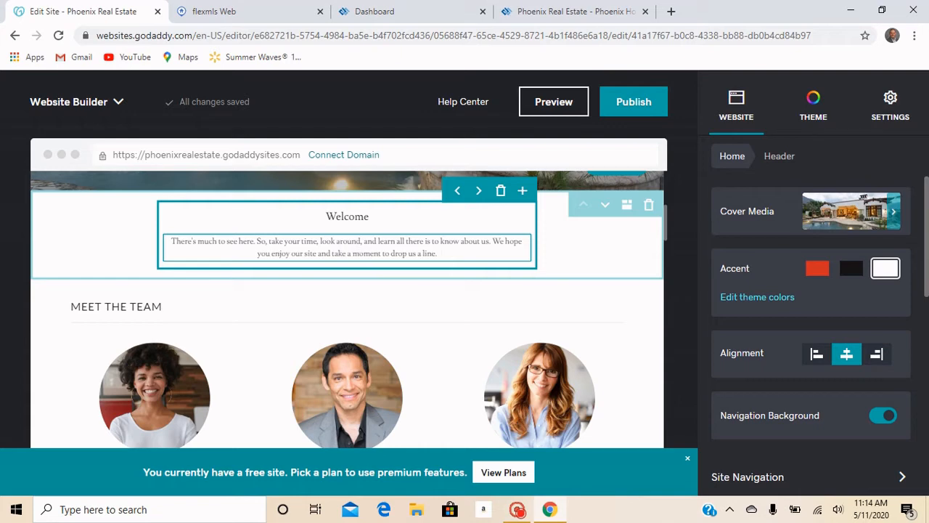
click(440, 251)
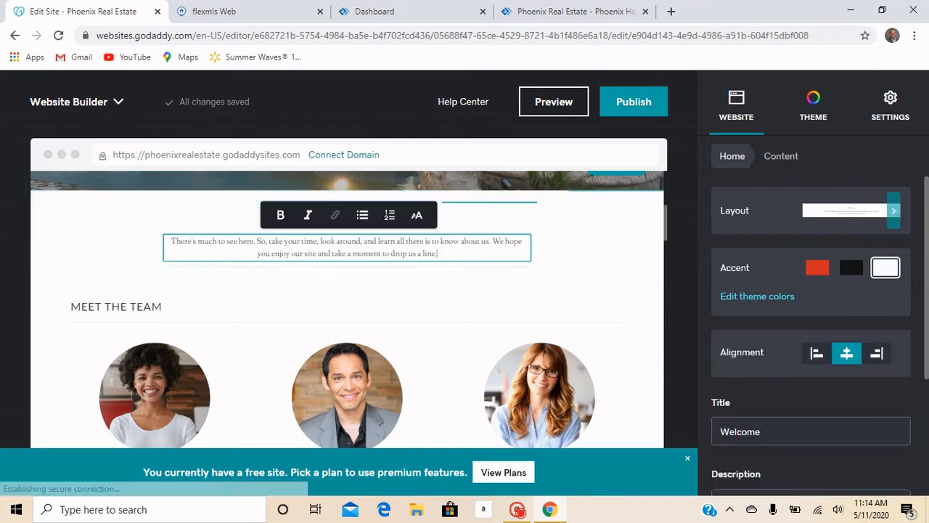
key(BackSpace)
key(BackSpace)
key(BackSpace)
key(BackSpace)
key(BackSpace)
key(BackSpace)
key(BackSpace)
key(BackSpace)
key(BackSpace)
key(BackSpace)
key(BackSpace)
key(BackSpace)
key(BackSpace)
key(BackSpace)
key(BackSpace)
key(BackSpace)
key(BackSpace)
key(BackSpace)
key(BackSpace)
key(BackSpace)
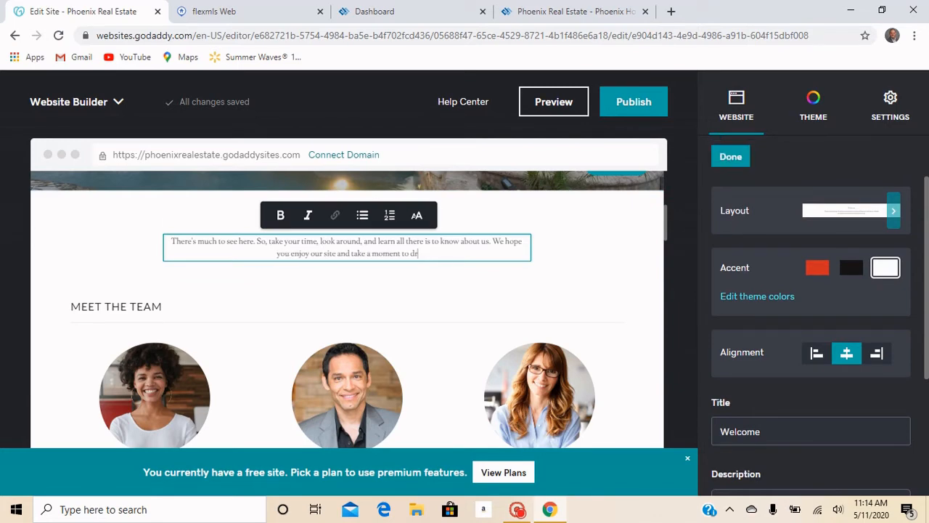
key(ctrl+a)
key(BackSpace)
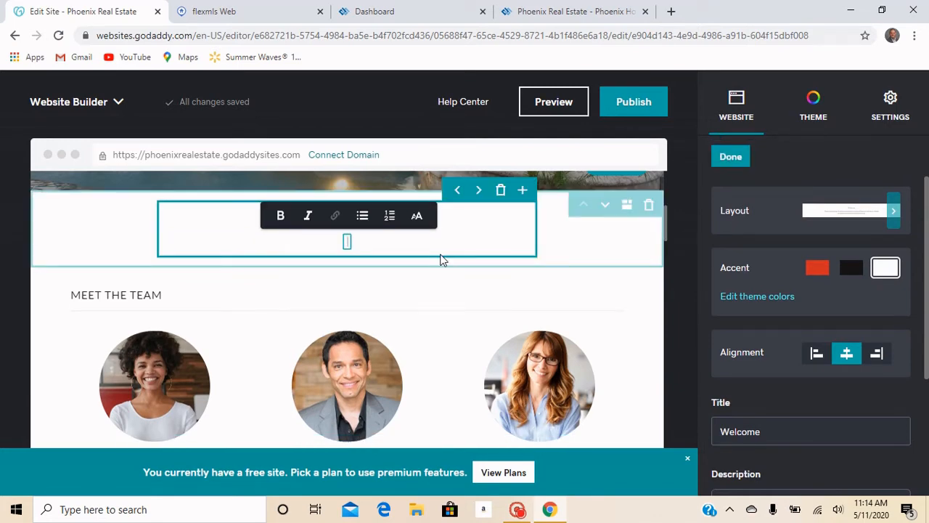
key(ctrl+v)
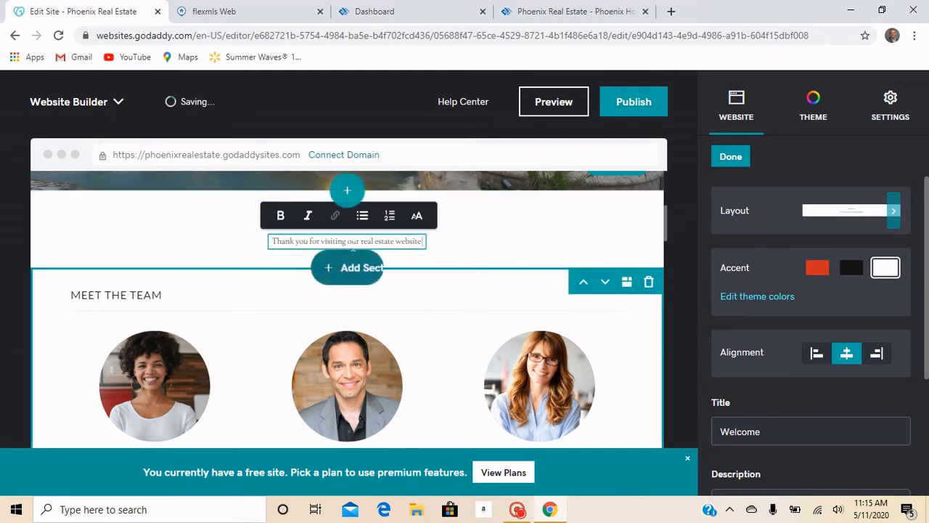
click(565, 249)
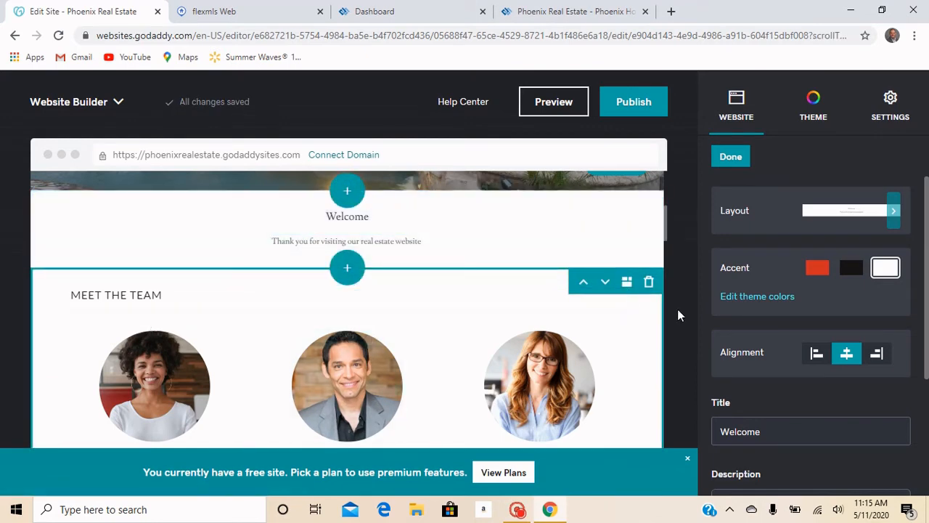
- Delete the Meet the Team section and its contents from the home page
mouse_move(665, 221)
mouse_down()
mouse_move(666, 251)
mouse_move(665, 207)
mouse_move(665, 220)
mouse_up()
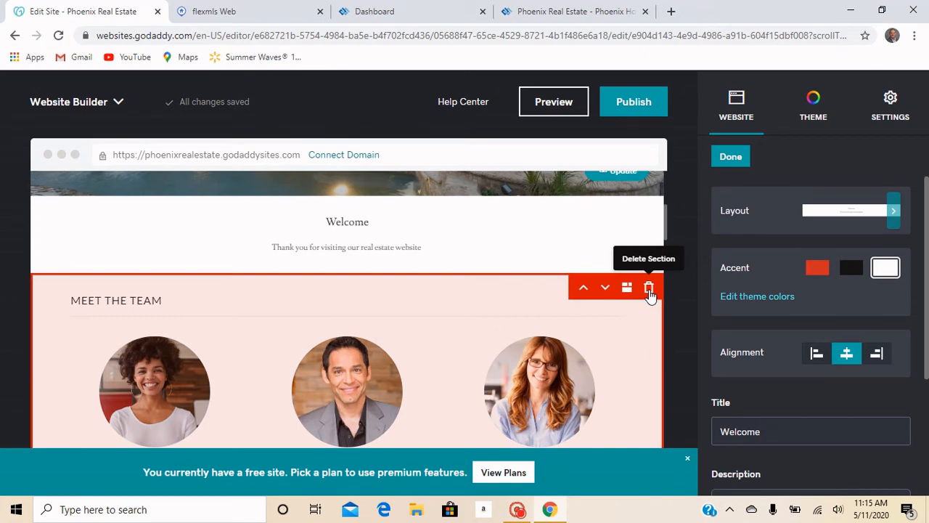
click(649, 289)
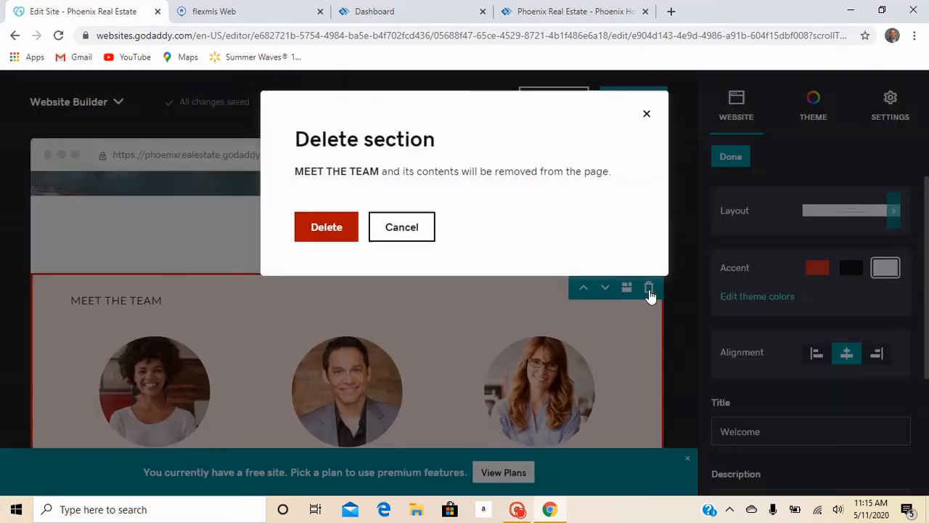
click(314, 237)
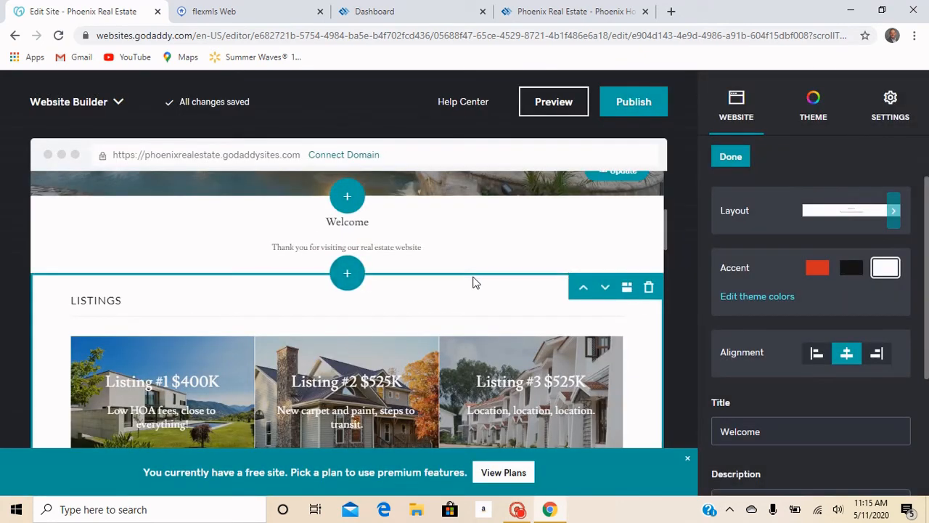
- Delete the Listings section with its three sample properties from the home page
mouse_move(665, 222)
mouse_down()
mouse_move(665, 232)
mouse_move(665, 216)
mouse_up()
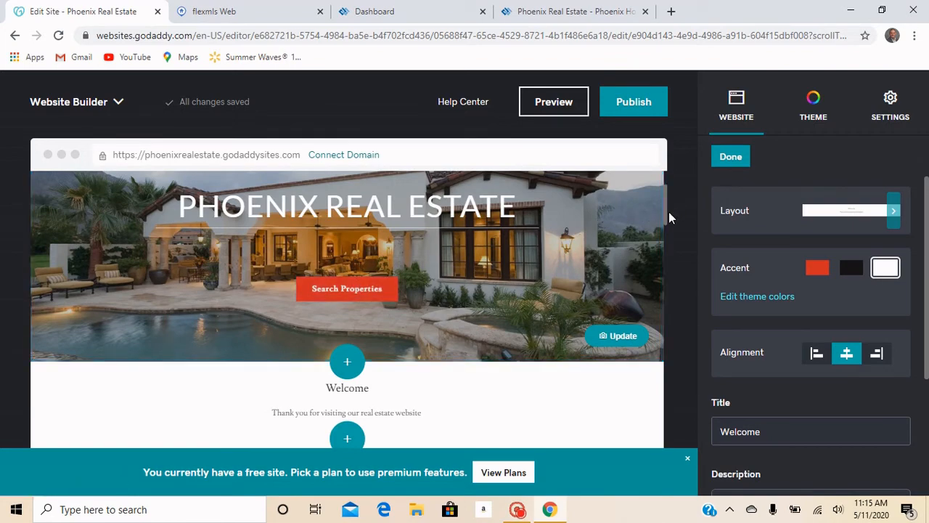
drag(666, 218, 665, 254)
mouse_move(620, 223)
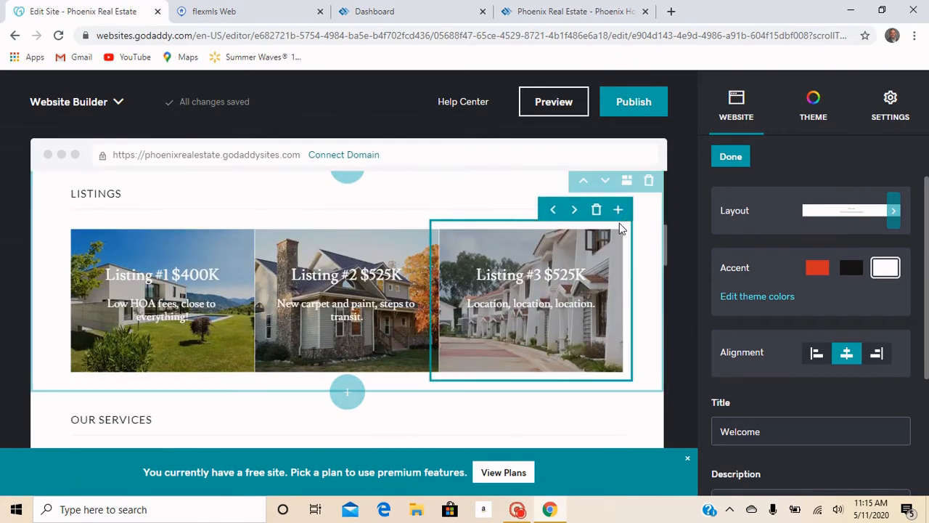
click(649, 181)
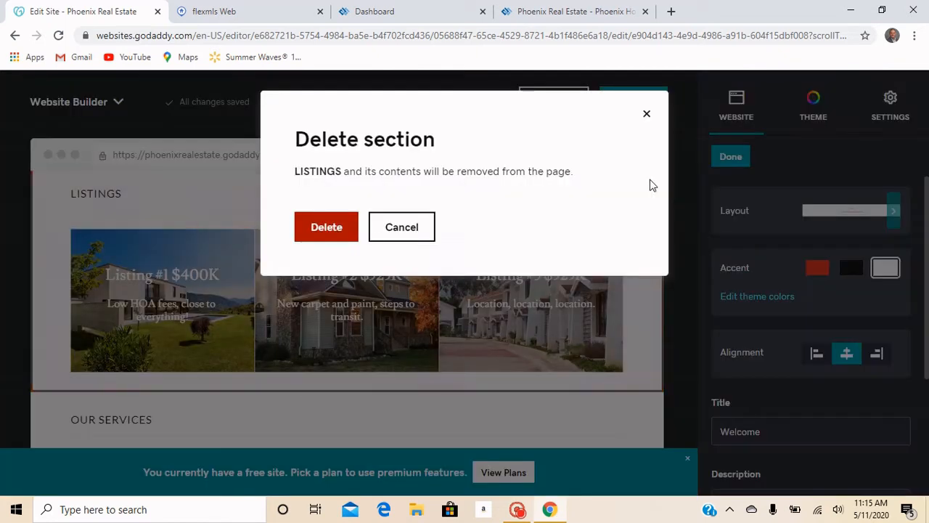
click(326, 228)
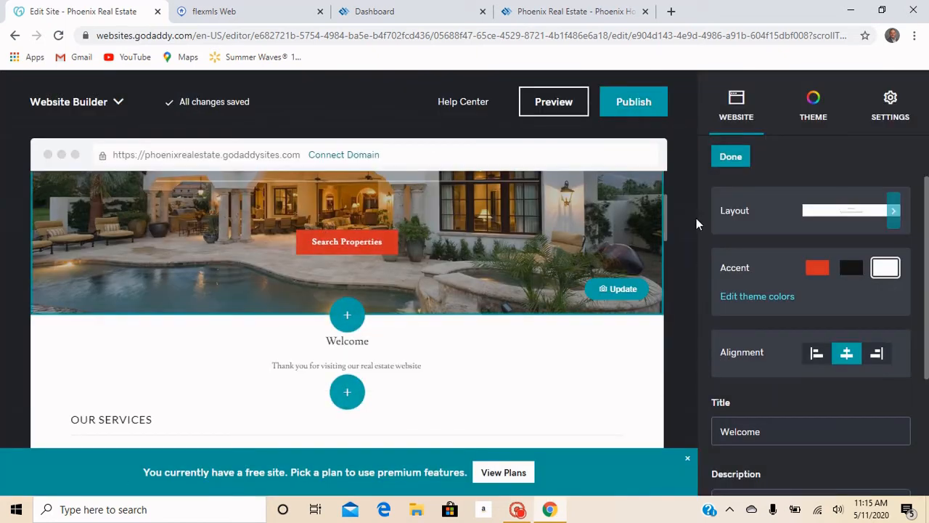
- Replace the description under Real Estate Done Right with "Sync Realty we cover the central Phoenix communities for more information please contact us."
drag(666, 218, 667, 252)
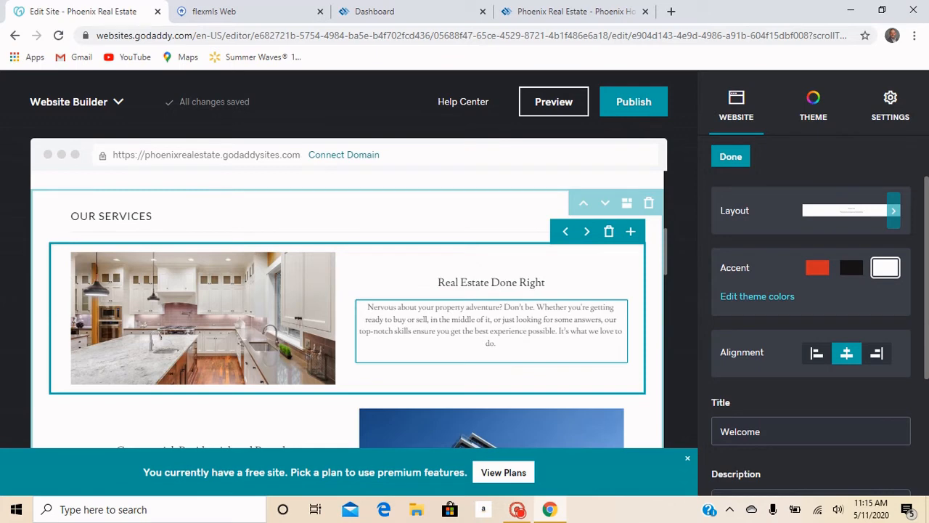
click(497, 343)
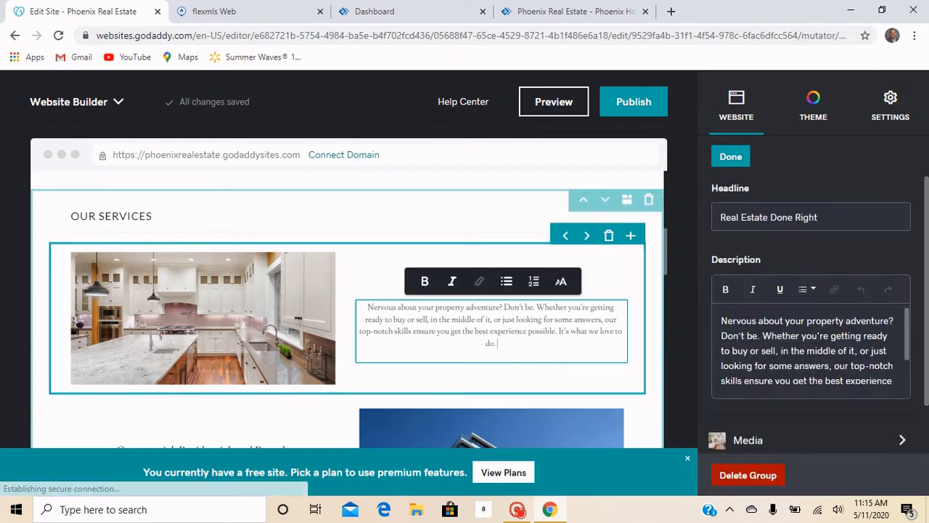
key(BackSpace)
key(BackSpace)
key(BackSpace)
key(BackSpace)
key(BackSpace)
key(BackSpace)
key(BackSpace)
key(BackSpace)
key(BackSpace)
key(BackSpace)
key(BackSpace)
key(BackSpace)
key(BackSpace)
key(BackSpace)
key(BackSpace)
key(BackSpace)
key(BackSpace)
key(BackSpace)
key(BackSpace)
key(BackSpace)
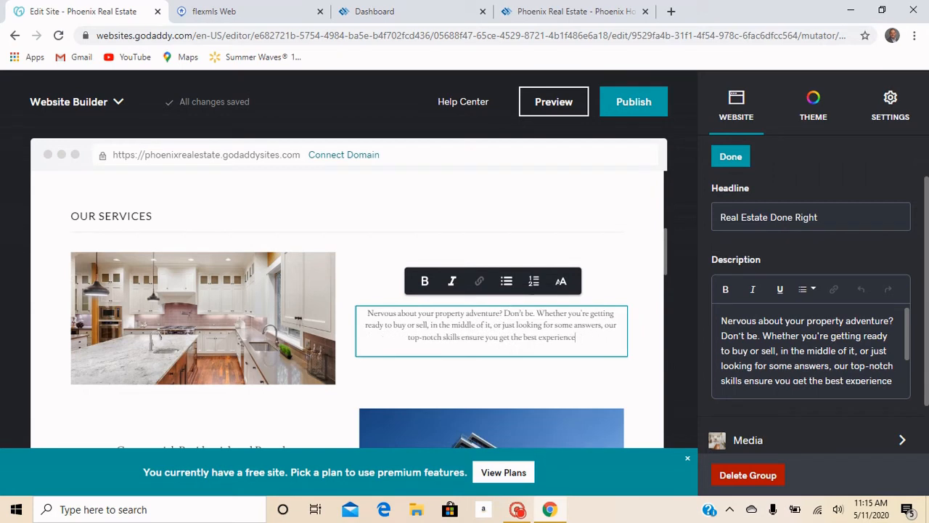
key(BackSpace)
key(BackSpace)
key(BackSpace)
key(BackSpace)
key(BackSpace)
key(BackSpace)
key(BackSpace)
key(BackSpace)
key(BackSpace)
key(BackSpace)
key(BackSpace)
key(BackSpace)
key(BackSpace)
key(BackSpace)
key(BackSpace)
key(BackSpace)
key(BackSpace)
key(BackSpace)
key(BackSpace)
key(BackSpace)
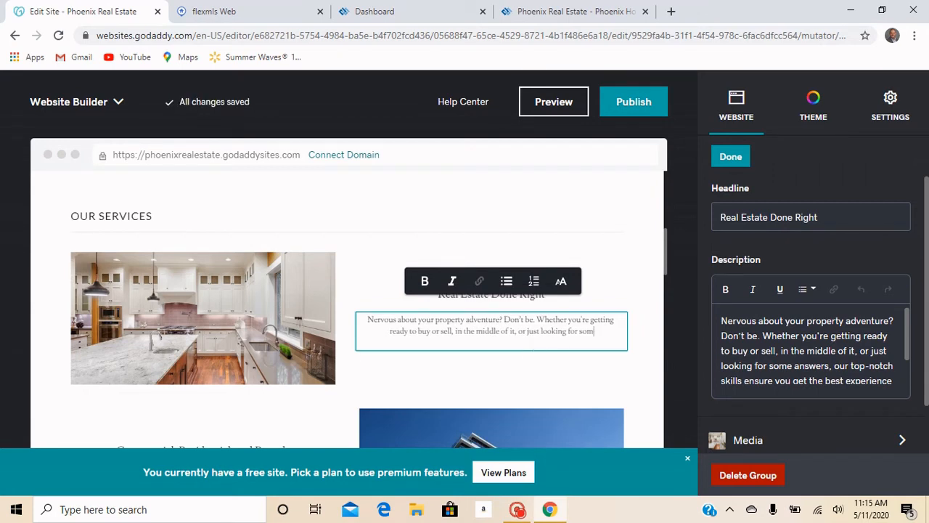
key(BackSpace)
key(BackSpace)
key(BackSpace)
key(BackSpace)
key(BackSpace)
key(BackSpace)
key(BackSpace)
key(BackSpace)
key(BackSpace)
key(BackSpace)
key(BackSpace)
key(BackSpace)
key(BackSpace)
key(BackSpace)
key(BackSpace)
key(BackSpace)
key(BackSpace)
key(BackSpace)
key(BackSpace)
key(BackSpace)
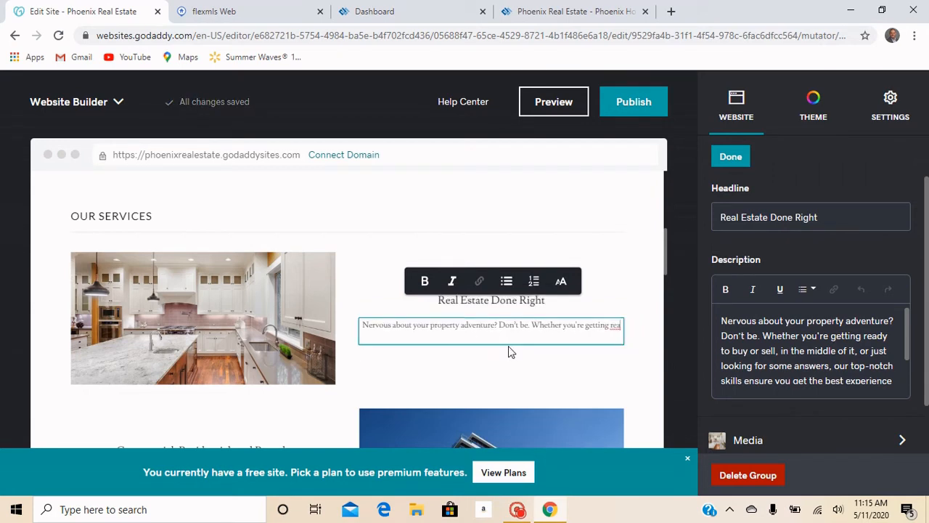
text(us)
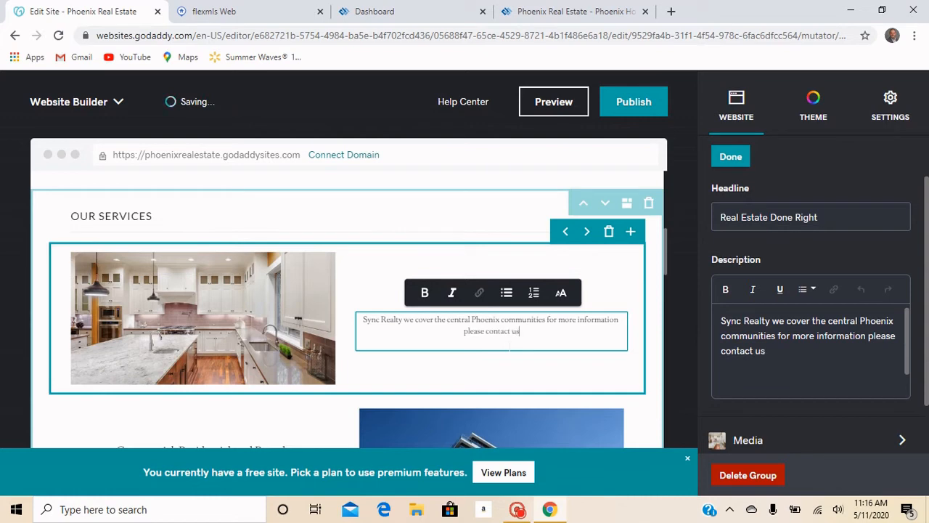
text(.)
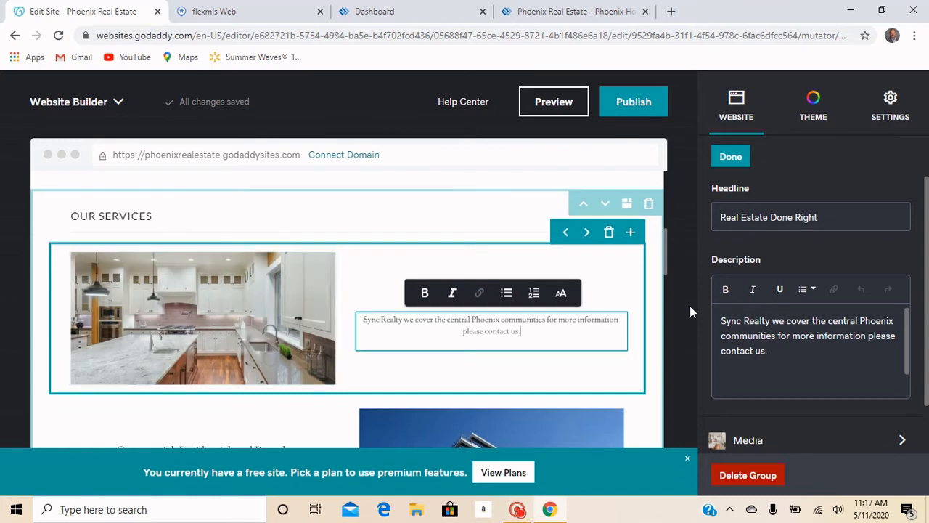
- Replace the building image beside Commercial, Residential, and Rentals with the white kitchen photo from the existing website's images
drag(668, 247, 672, 283)
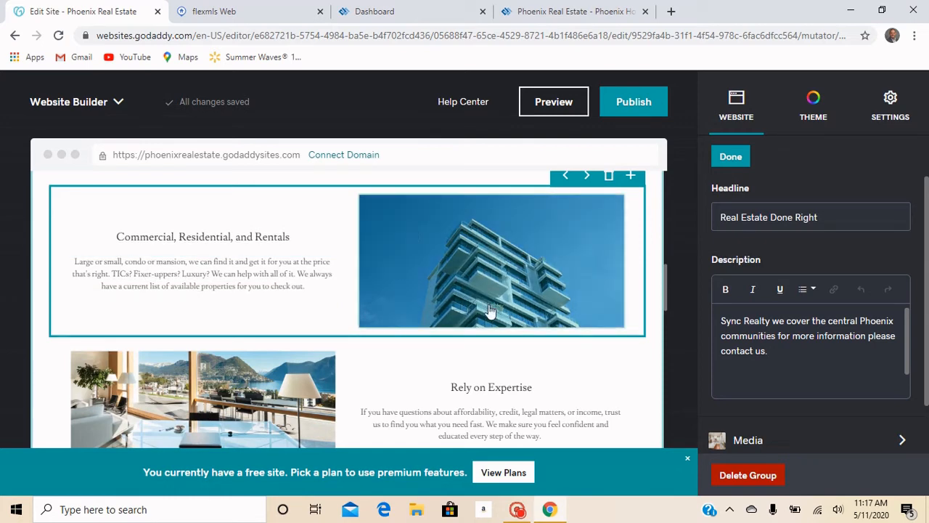
click(515, 274)
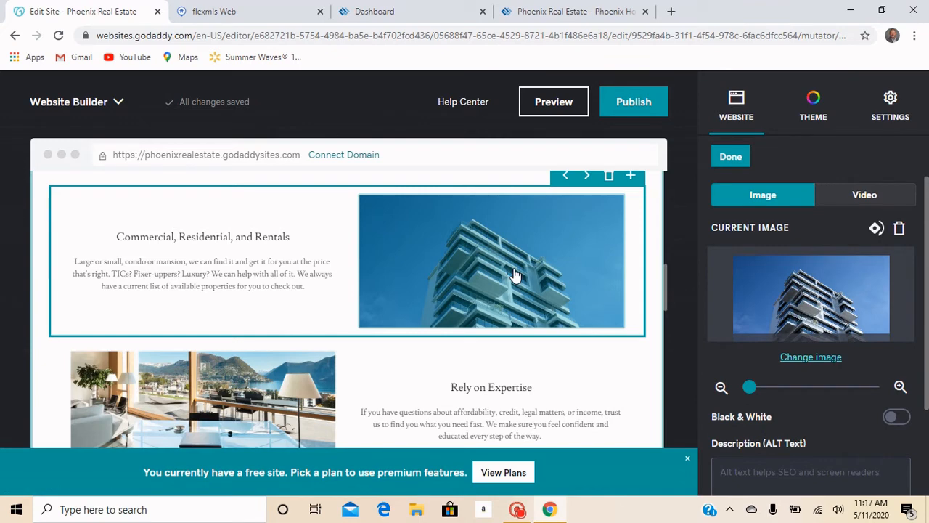
click(806, 358)
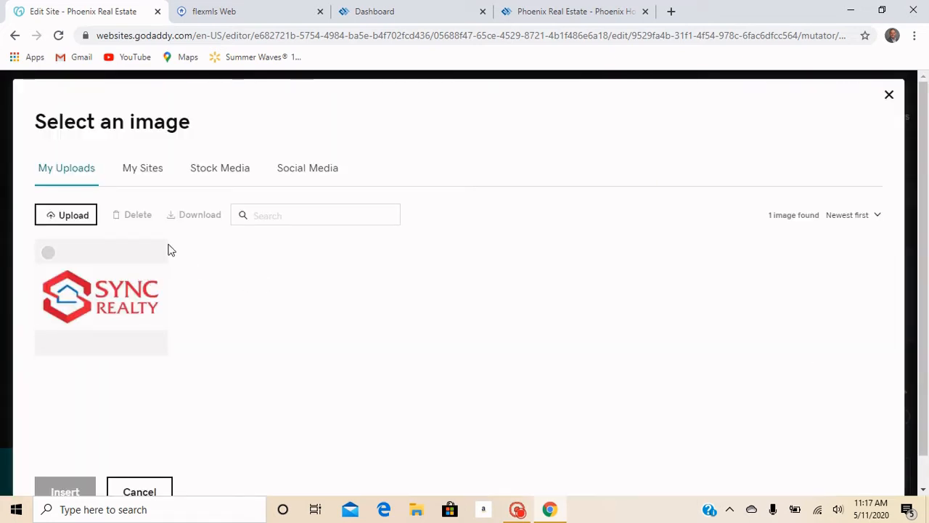
click(142, 172)
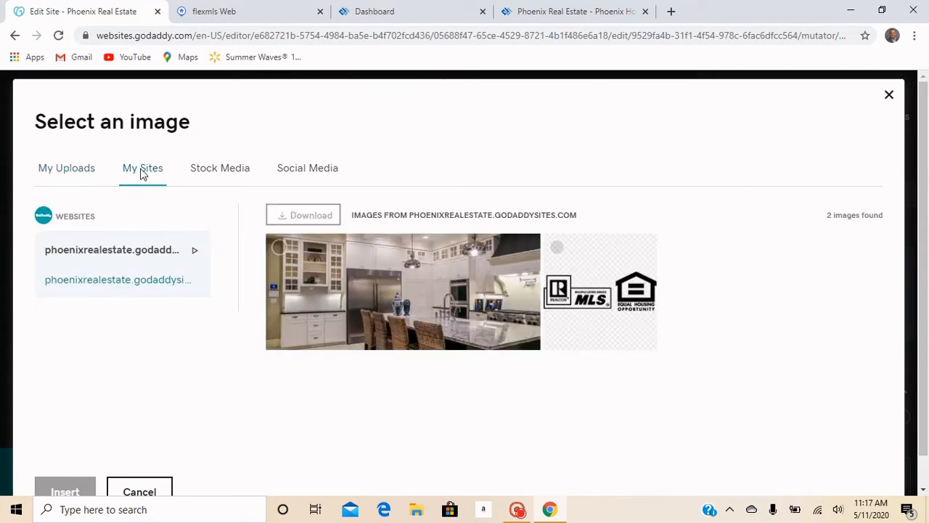
click(378, 268)
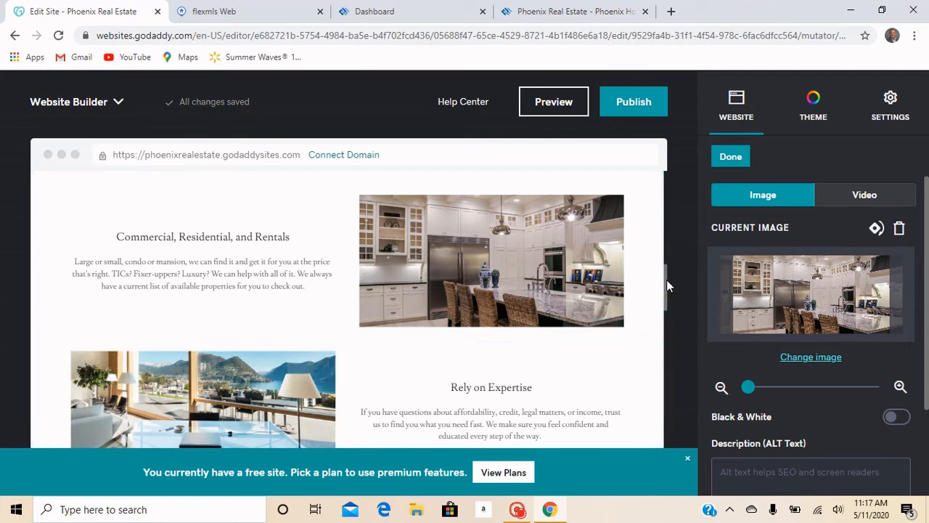
- Change the headline of the last Our Services group, Rely on Expertise, to "Rely on Value"
mouse_move(667, 280)
mouse_down()
mouse_move(665, 294)
mouse_move(667, 196)
mouse_move(663, 283)
mouse_up()
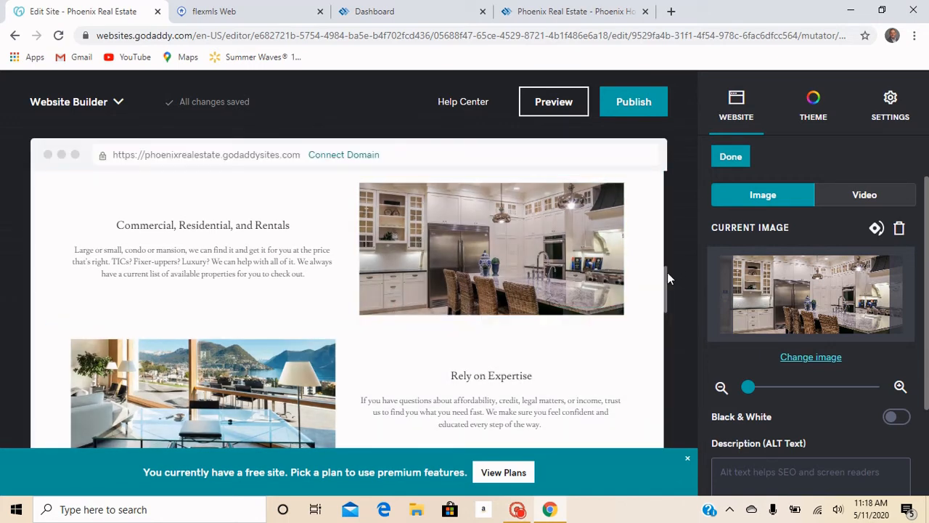
click(663, 299)
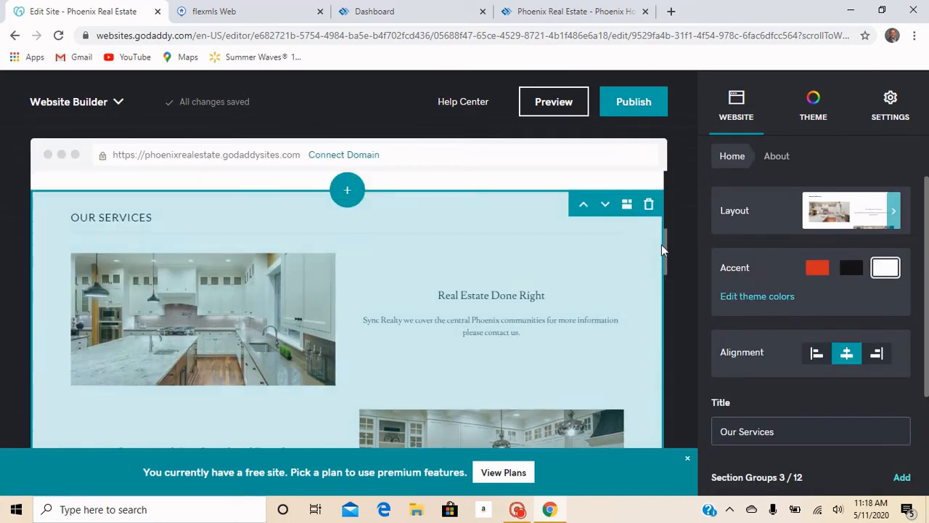
drag(662, 245, 669, 304)
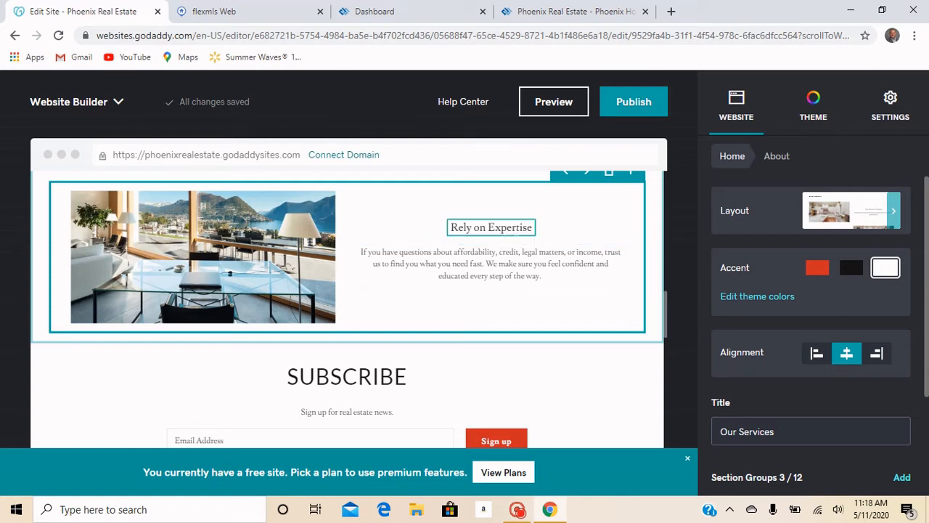
click(508, 231)
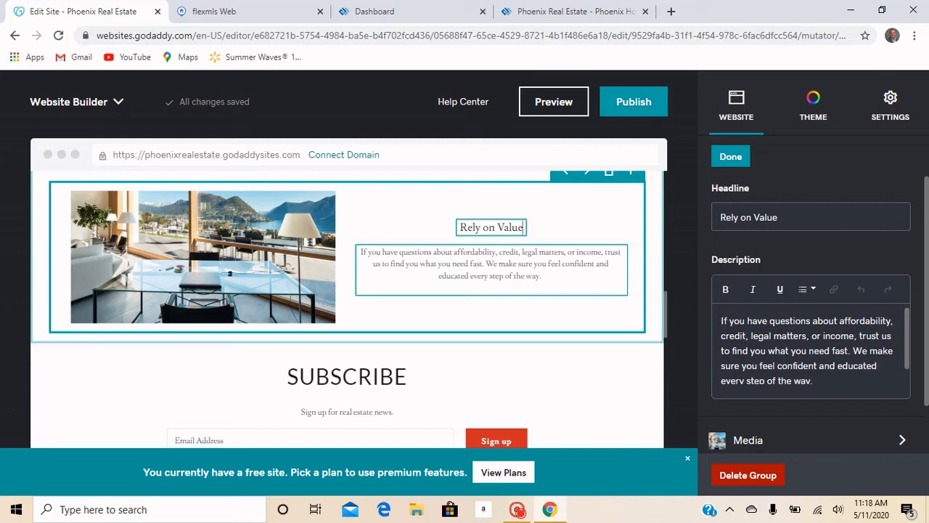
- Replace the description under Rely on Value with "If you questions about getting pre-qualified to start shopping for a home please feel free to contact us."
click(544, 276)
key(BackSpace)
key(BackSpace)
key(BackSpace)
key(BackSpace)
key(BackSpace)
key(BackSpace)
key(BackSpace)
key(BackSpace)
key(BackSpace)
key(BackSpace)
key(BackSpace)
key(BackSpace)
key(BackSpace)
key(BackSpace)
key(BackSpace)
key(BackSpace)
key(BackSpace)
key(BackSpace)
key(BackSpace)
key(BackSpace)
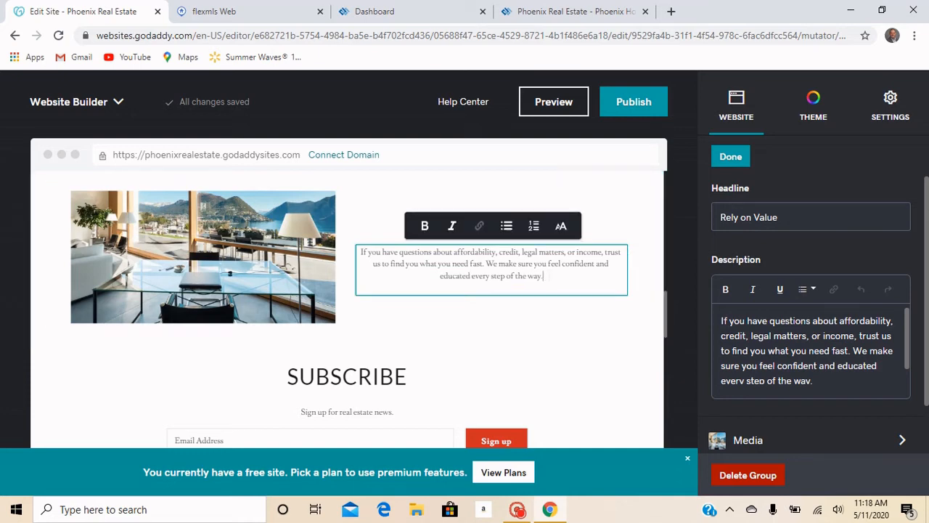
key(BackSpace)
key(BackSpace)
key(BackSpace)
key(BackSpace)
key(BackSpace)
key(BackSpace)
key(BackSpace)
key(BackSpace)
key(BackSpace)
key(BackSpace)
key(BackSpace)
key(BackSpace)
key(BackSpace)
key(BackSpace)
key(BackSpace)
key(BackSpace)
key(BackSpace)
key(BackSpace)
key(BackSpace)
key(BackSpace)
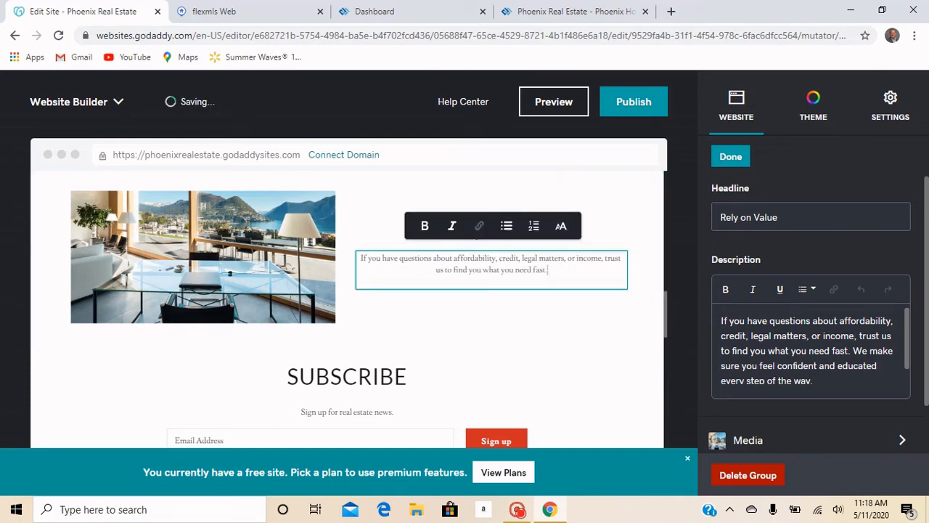
key(BackSpace)
key(BackSpace)
key(BackSpace)
key(BackSpace)
key(BackSpace)
key(BackSpace)
key(BackSpace)
key(BackSpace)
key(BackSpace)
key(BackSpace)
key(BackSpace)
key(BackSpace)
key(BackSpace)
key(BackSpace)
key(BackSpace)
key(BackSpace)
key(BackSpace)
key(BackSpace)
key(BackSpace)
key(BackSpace)
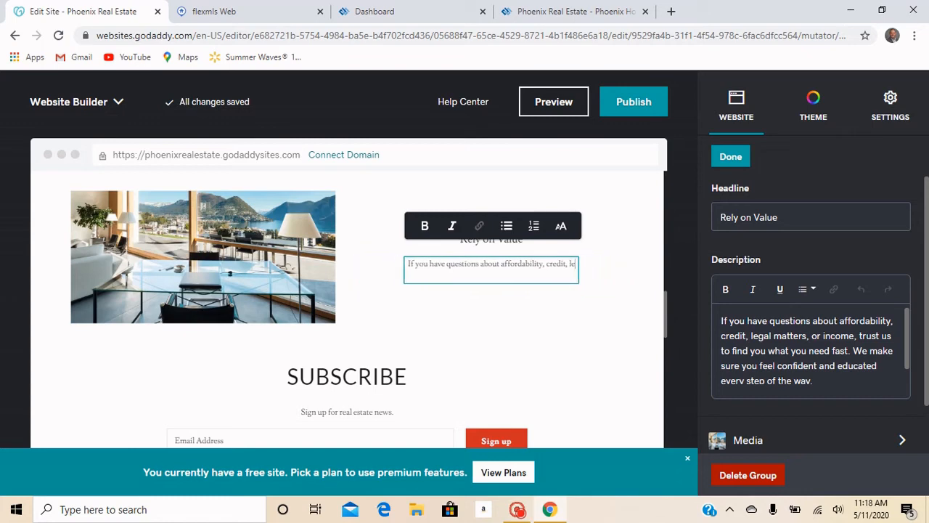
key(BackSpace)
key(BackSpace)
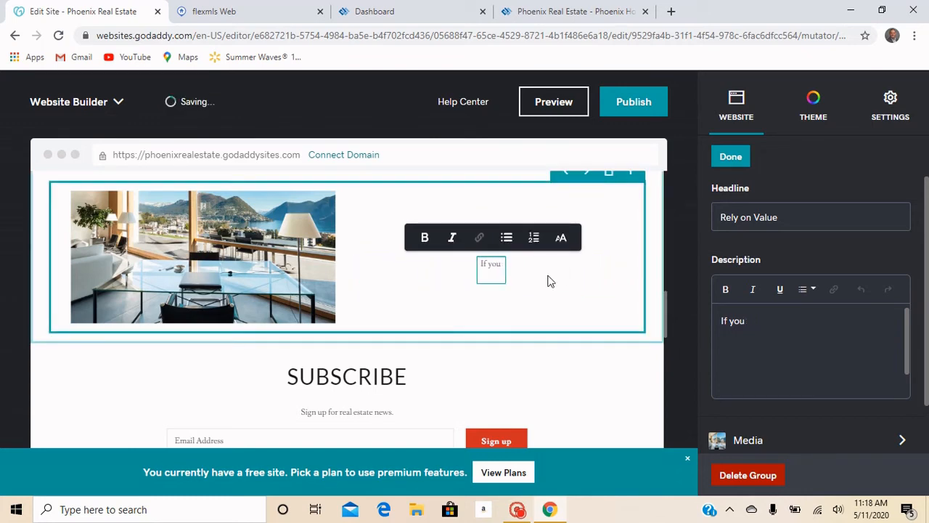
text(question)
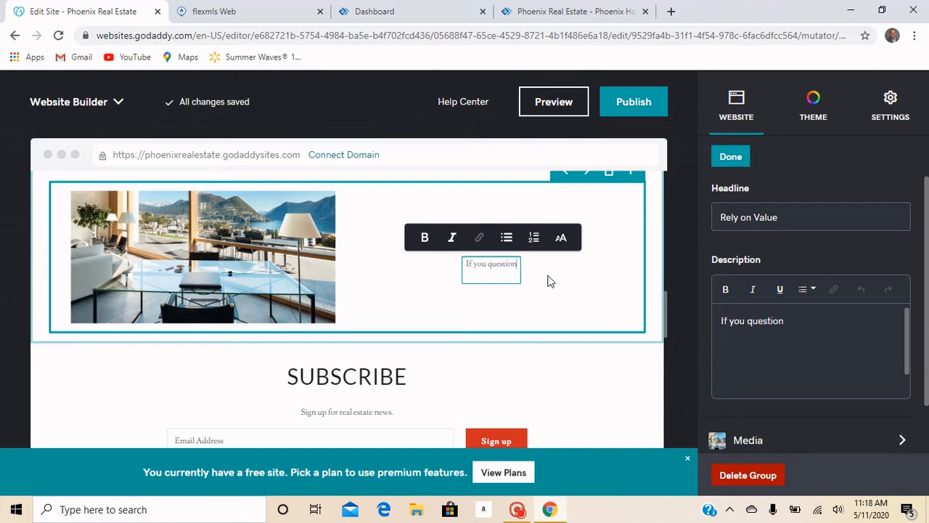
text(s to)
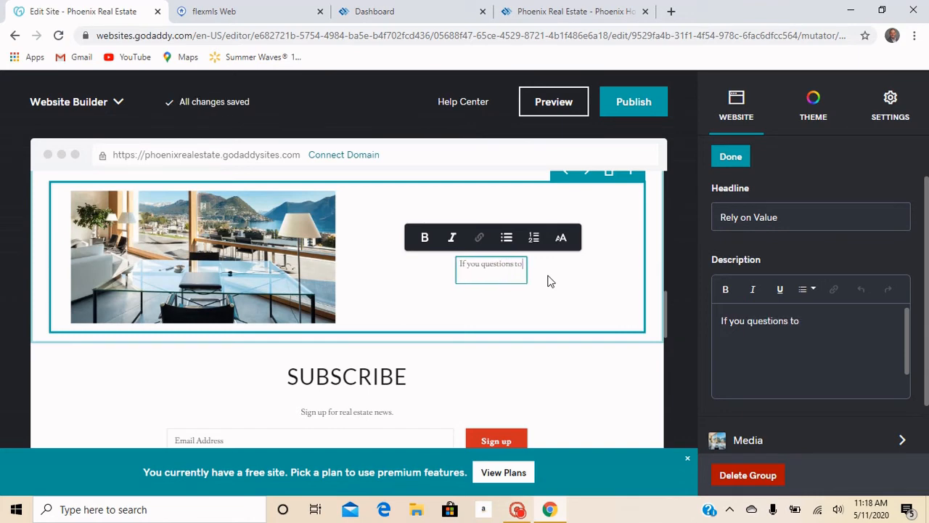
key(BackSpace)
key(BackSpace)
key(BackSpace)
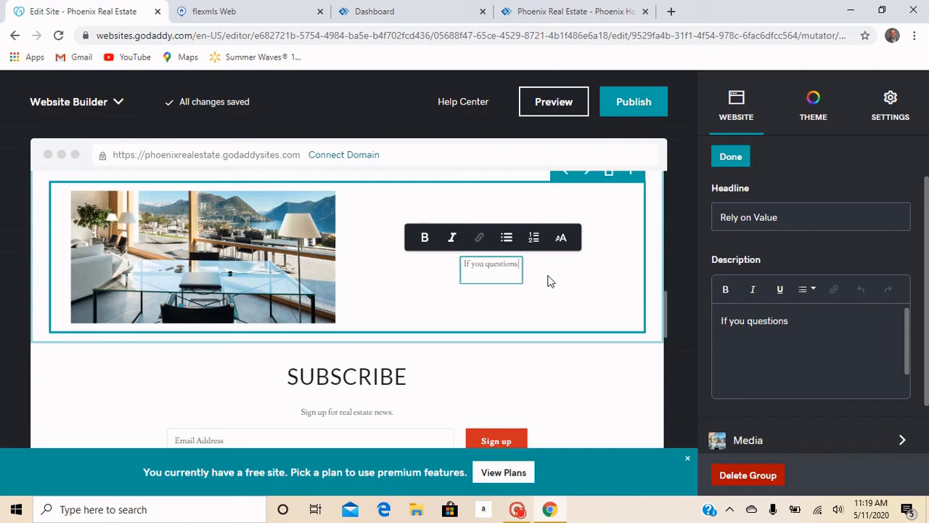
text(about getting pre-qualified to start shopping for a home please)
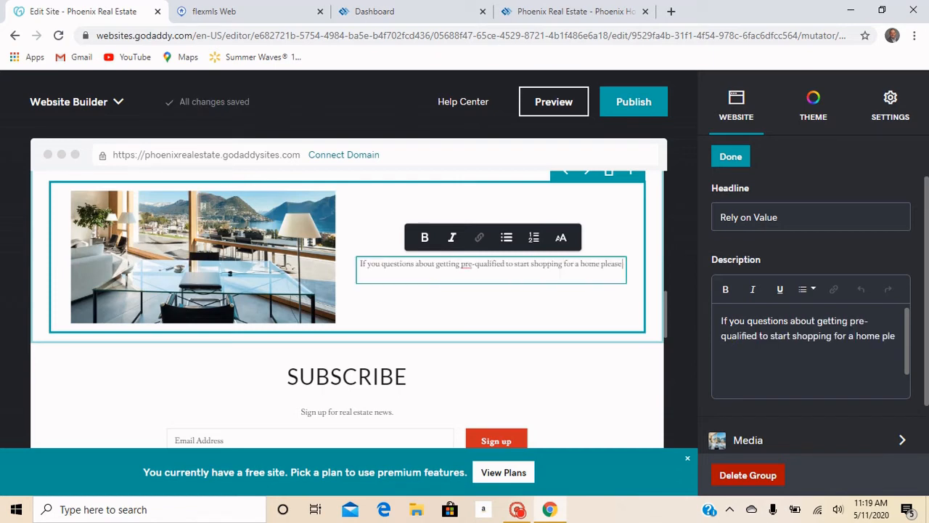
text( feel)
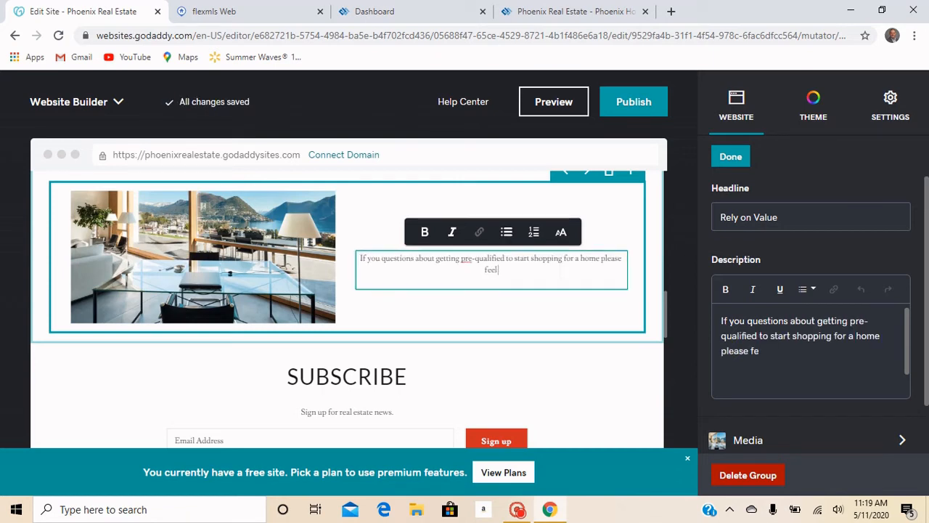
text( free)
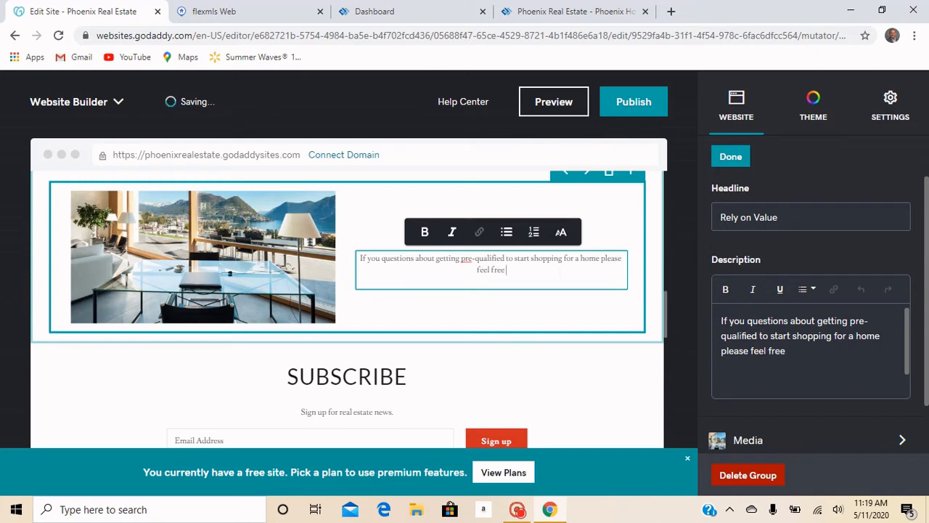
text( to contact)
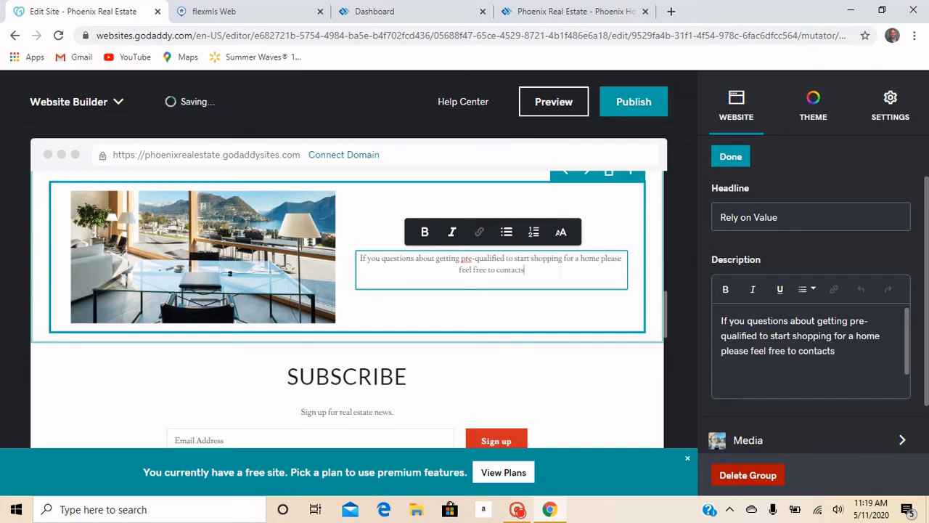
text( us.)
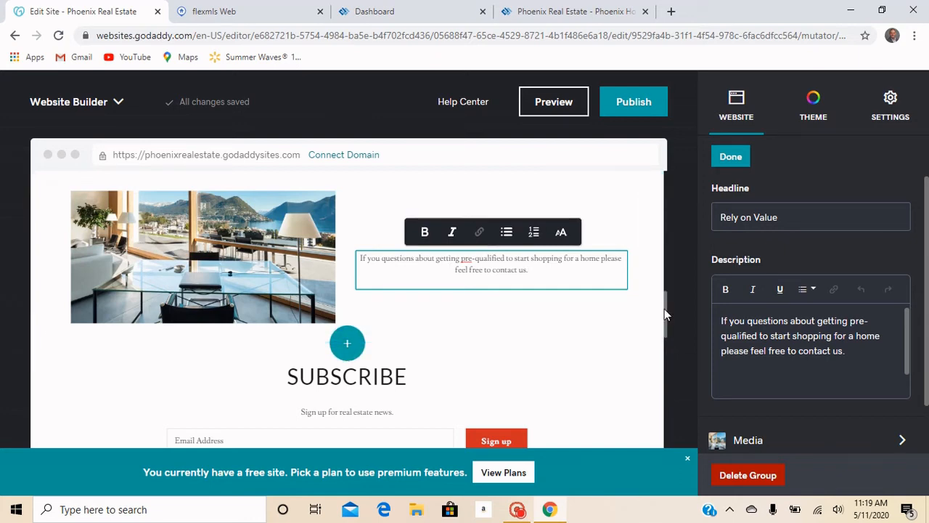
- Open the Social section's settings and review its profile link fields, from Facebook through Houzz
drag(664, 309, 661, 323)
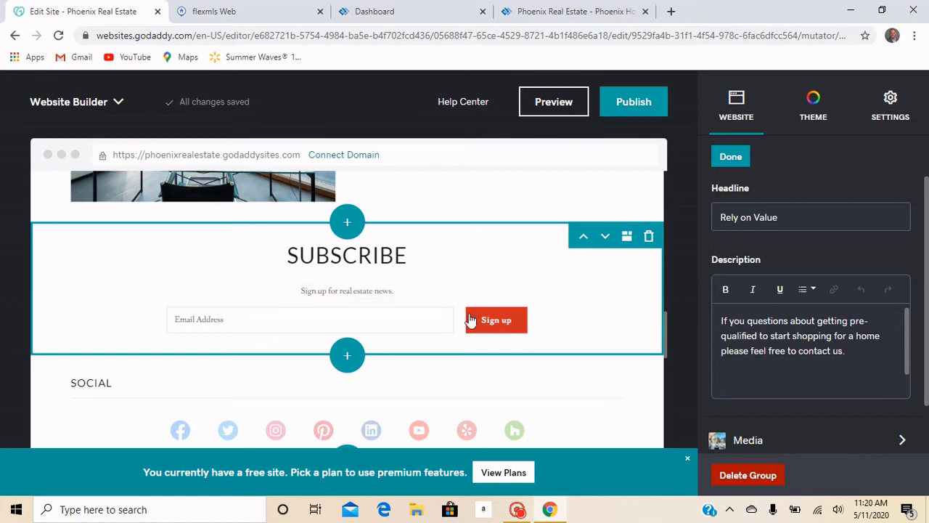
scroll(667, 337, down, 2)
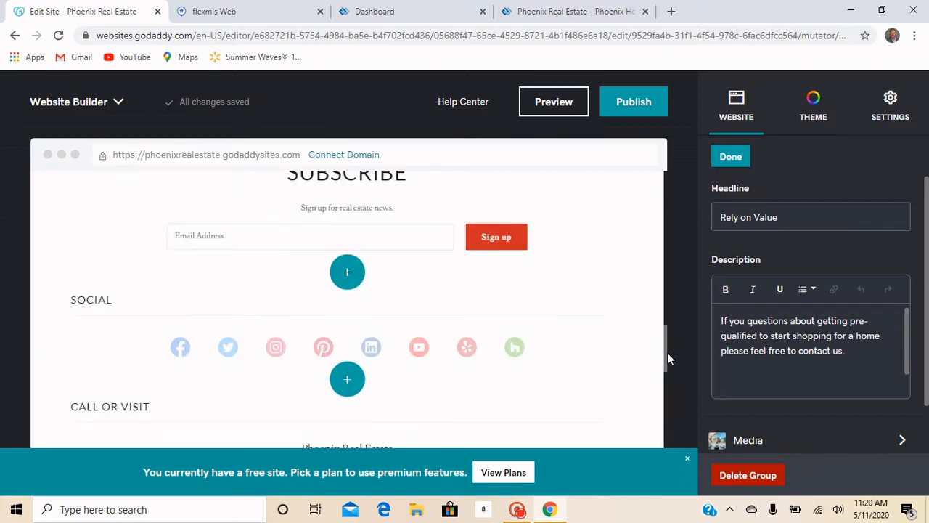
click(253, 307)
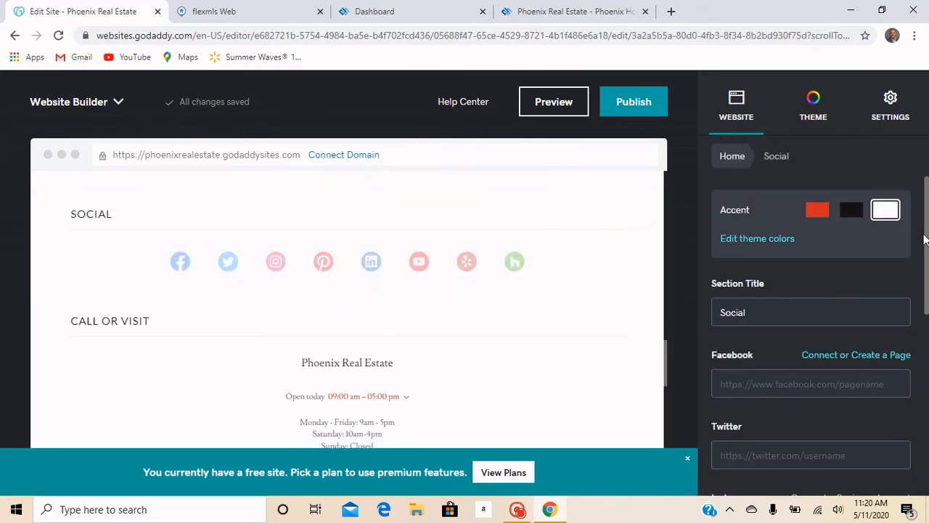
scroll(928, 270, down, 1)
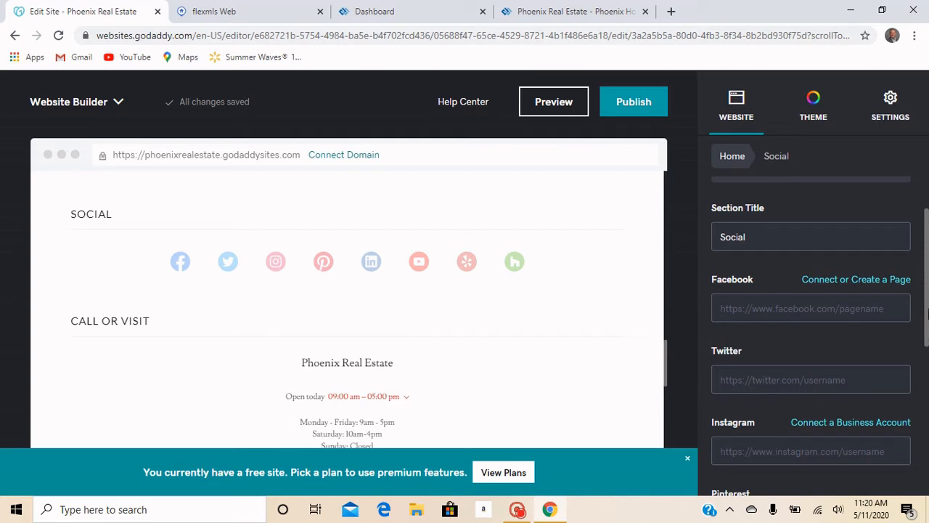
drag(926, 297, 905, 381)
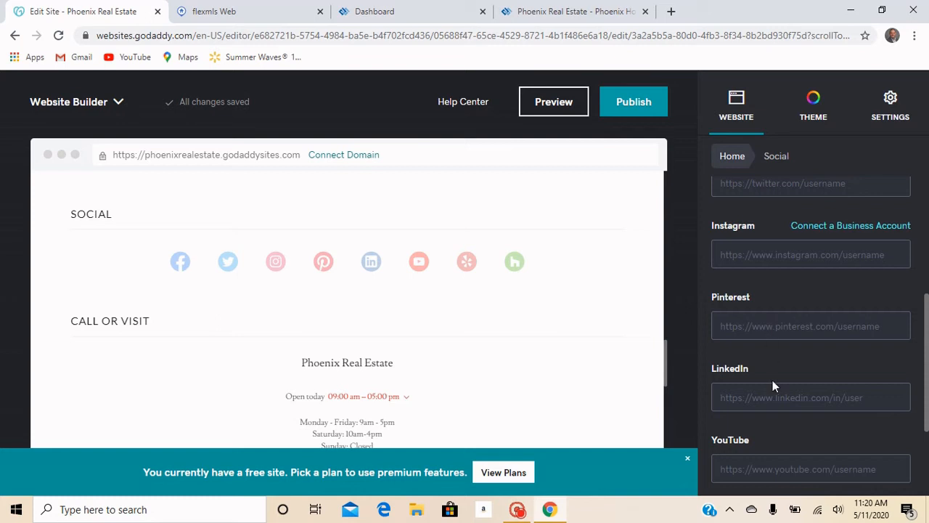
scroll(926, 356, down, 1)
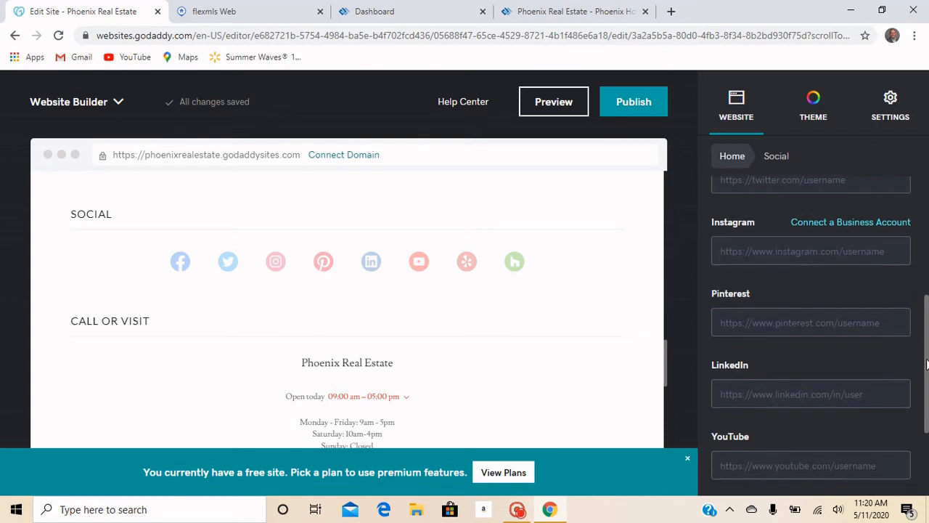
scroll(928, 384, down, 1)
scroll(928, 385, down, 1)
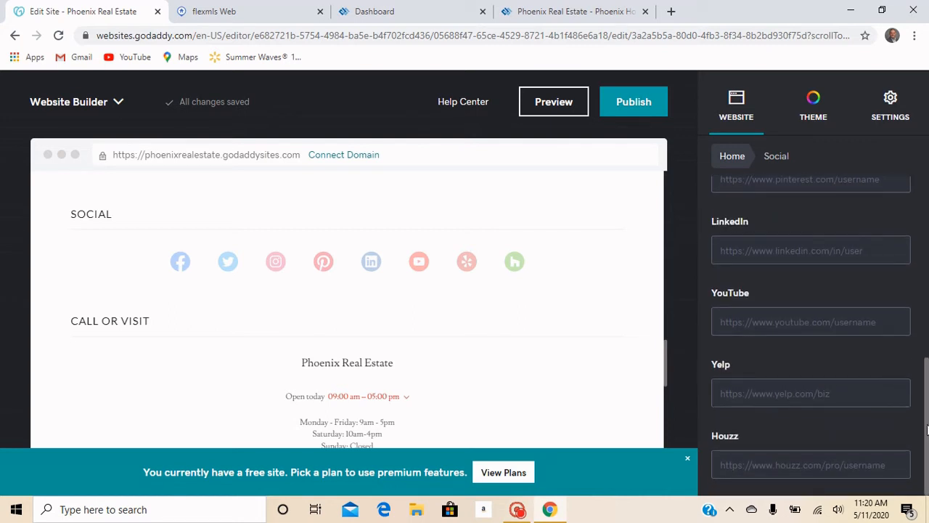
drag(927, 430, 917, 178)
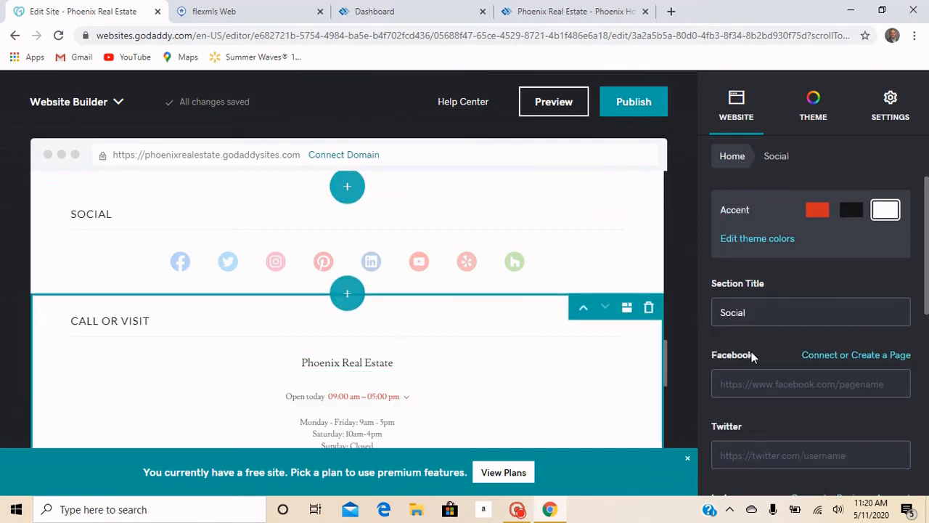
- Enter the business's street address in the Contact Us section and choose the matching Phoenix, Arizona suggestion
drag(665, 360, 668, 389)
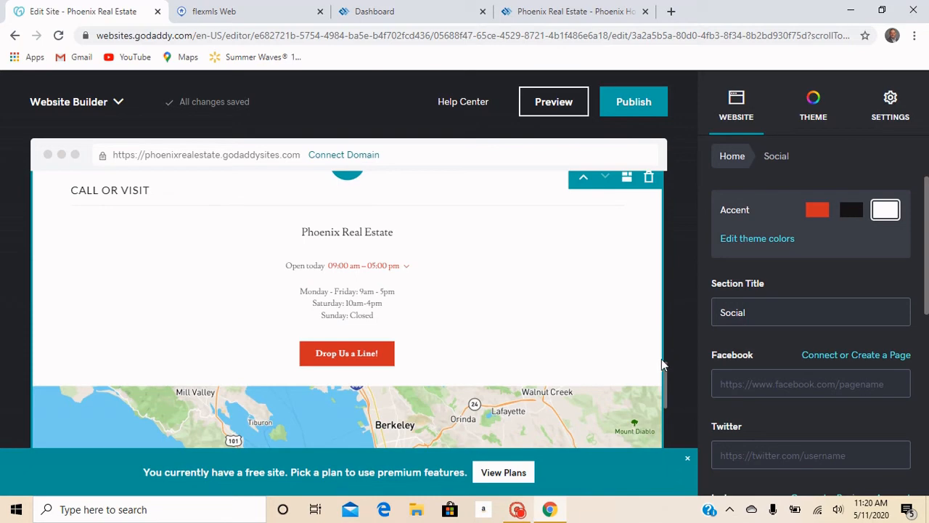
drag(666, 373, 660, 409)
scroll(604, 313, up, 1)
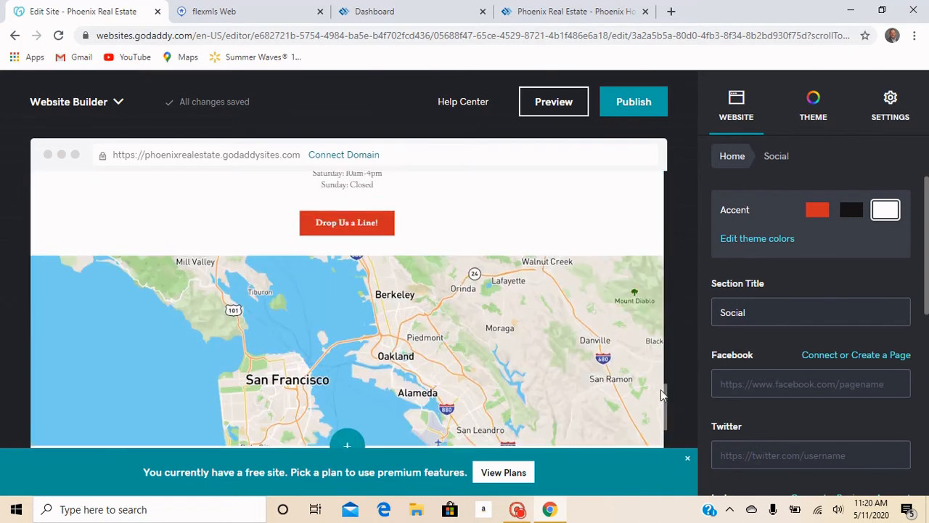
click(604, 313)
click(739, 336)
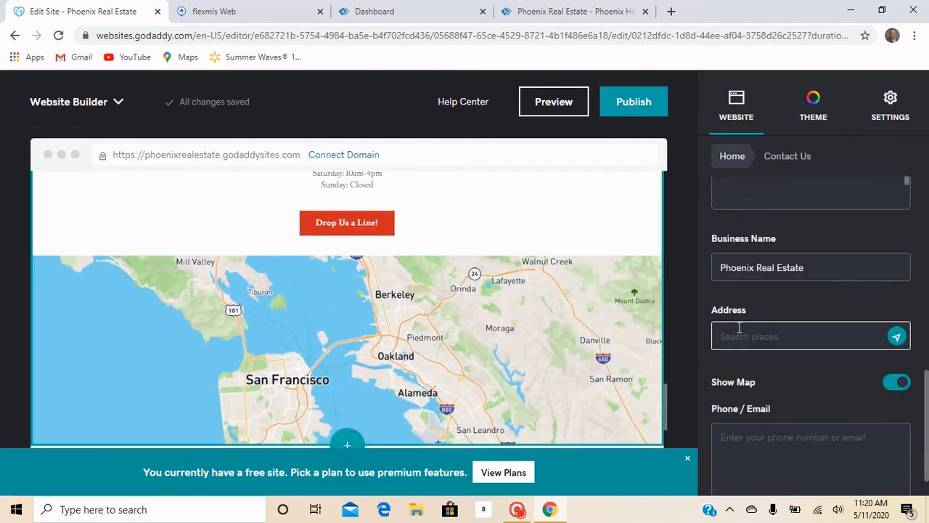
text(2375)
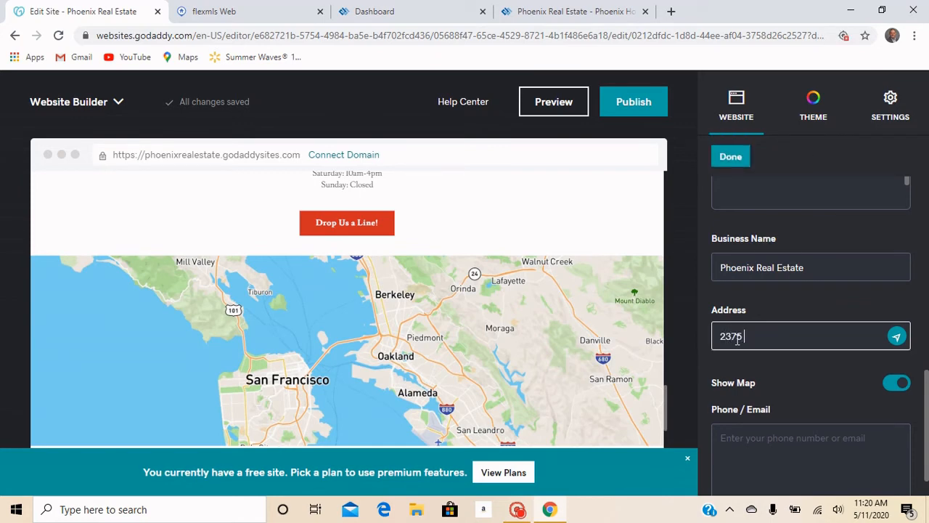
text( E C)
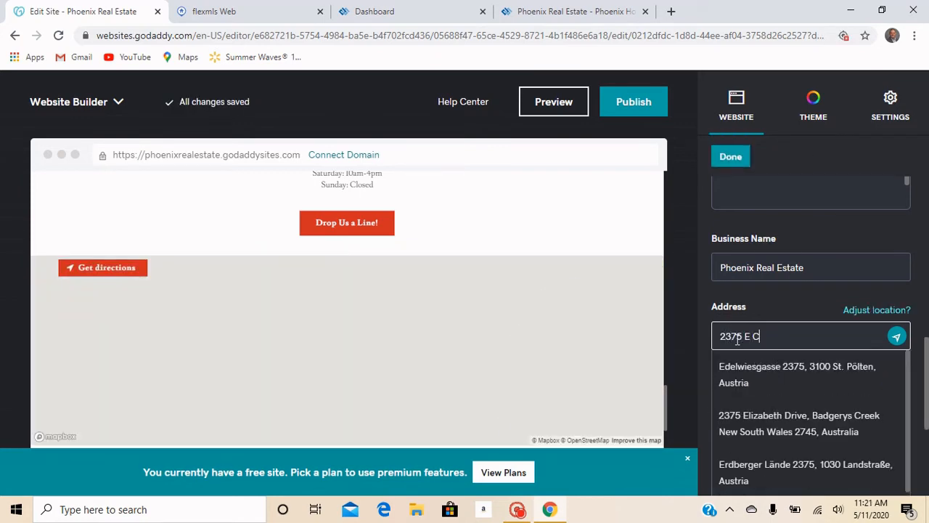
text(amelba)
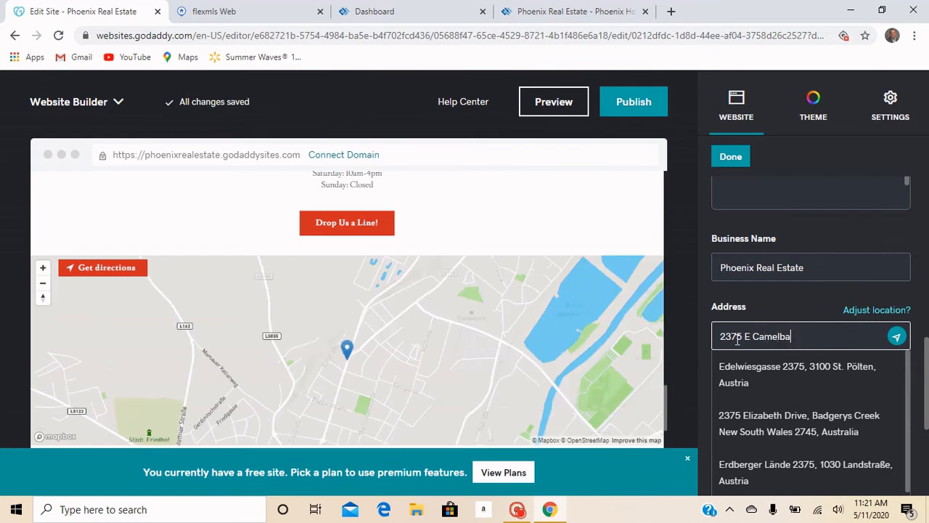
text(ck )
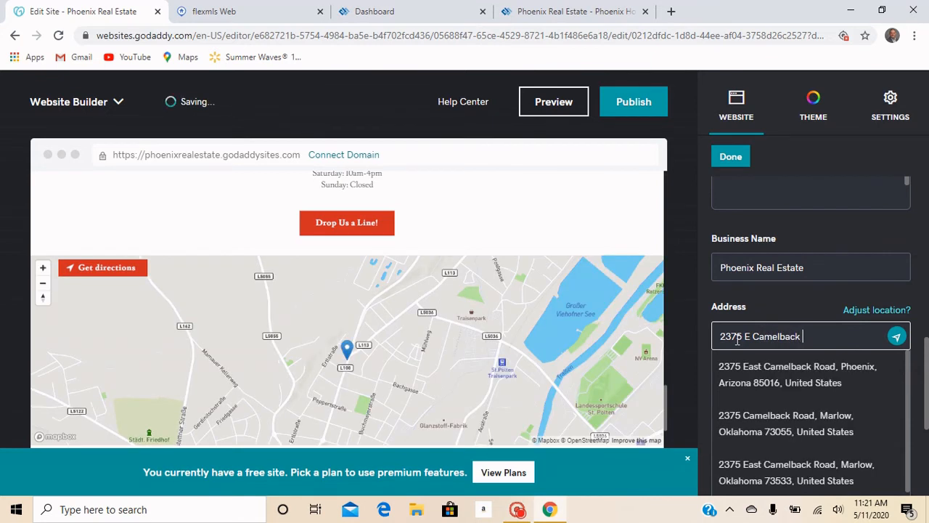
text(Rd)
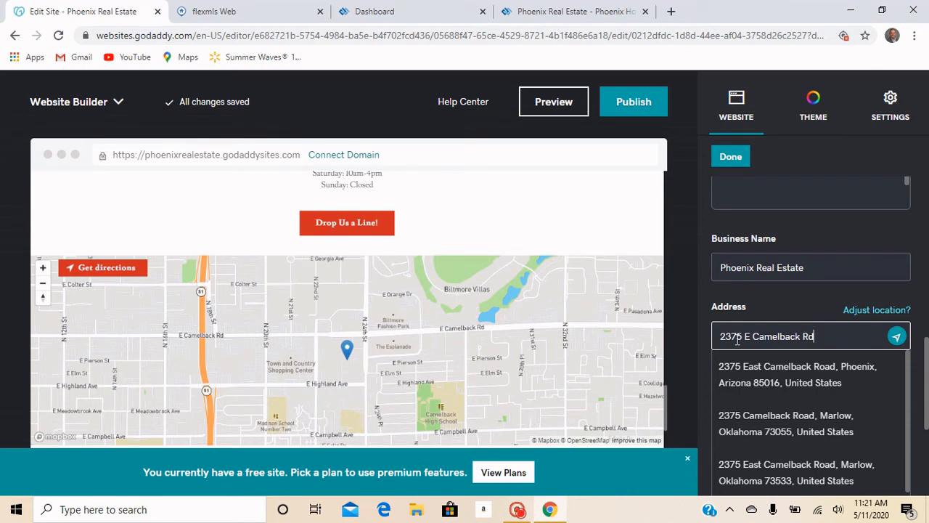
click(751, 385)
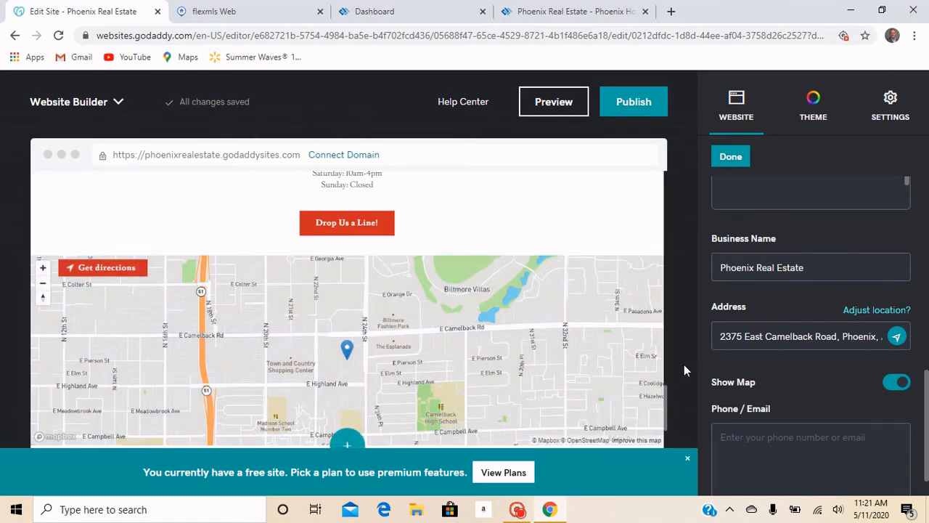
- Review the Search Properties button's link settings and look over the home page from the header to the map
drag(664, 396, 675, 189)
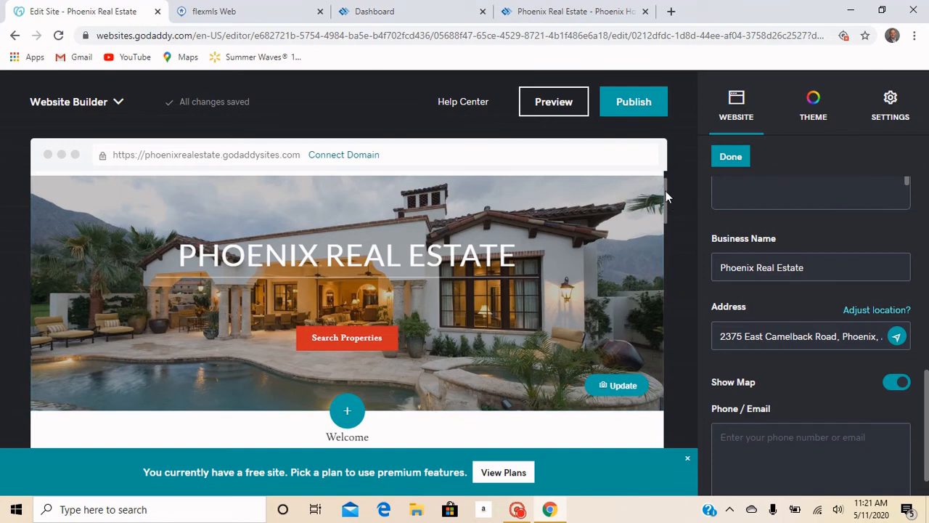
scroll(668, 186, up, 1)
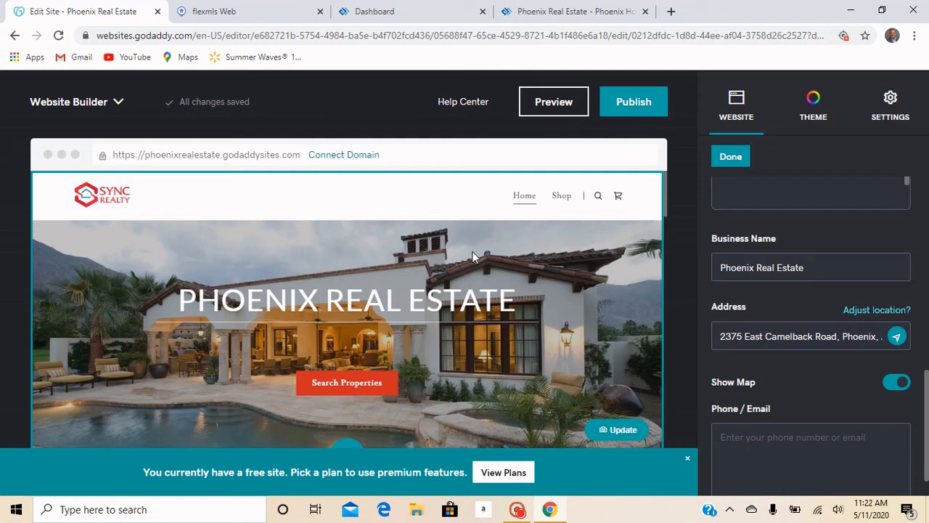
click(315, 390)
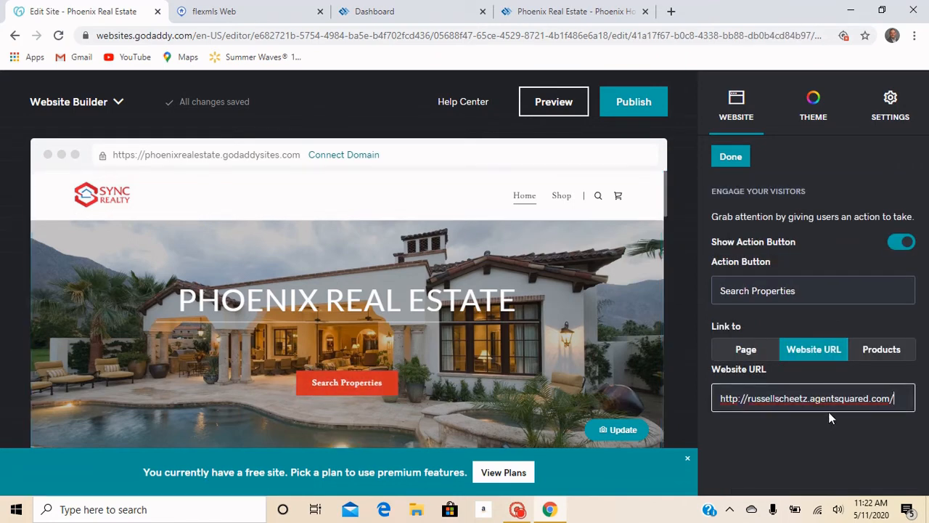
click(910, 390)
scroll(665, 201, down, 1)
drag(666, 204, 666, 407)
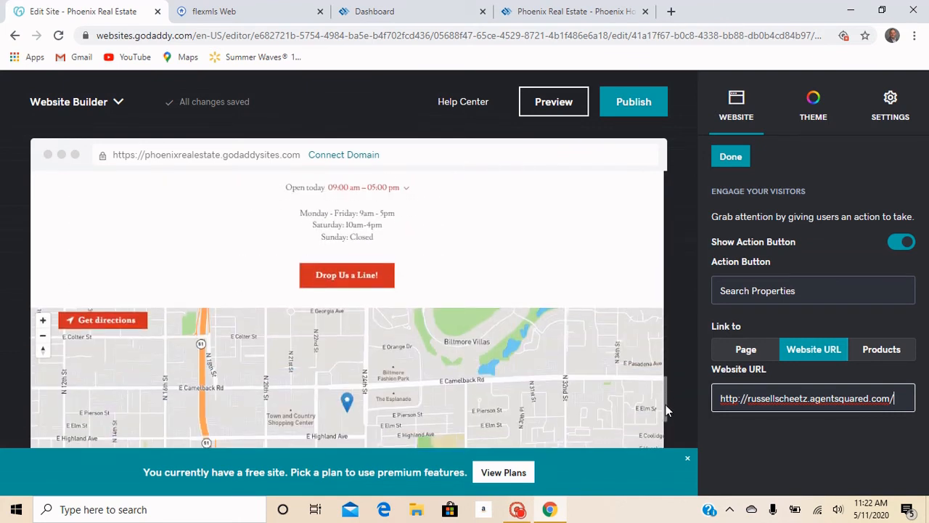
drag(666, 406, 673, 189)
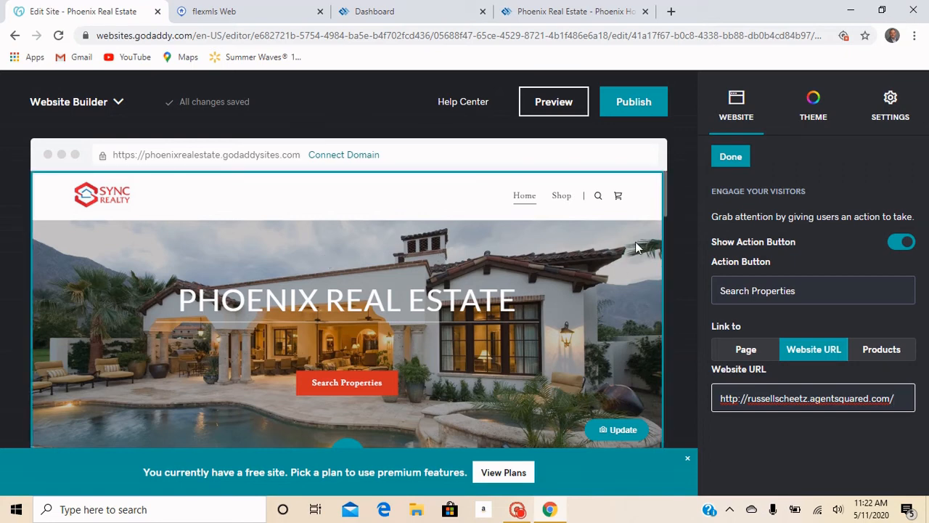
- Browse the alternative website themes and apply the Bright theme to the site
click(815, 107)
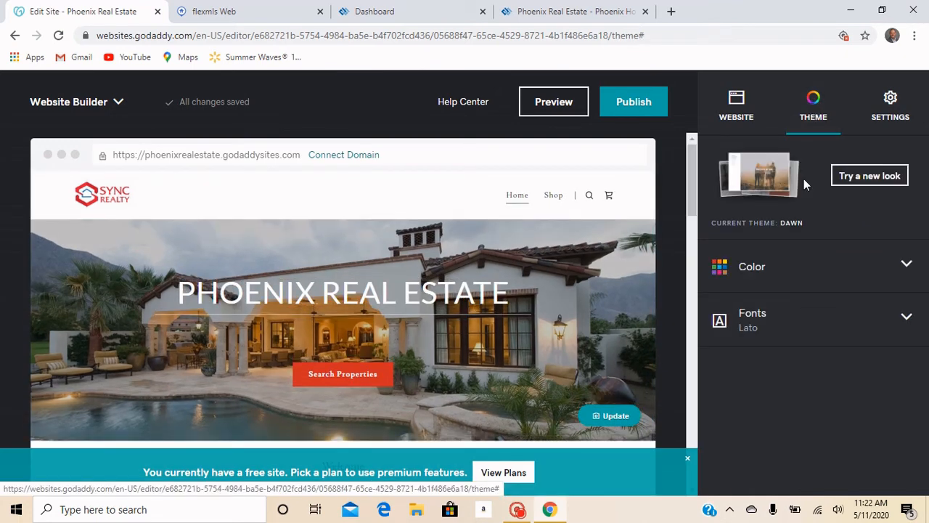
click(869, 179)
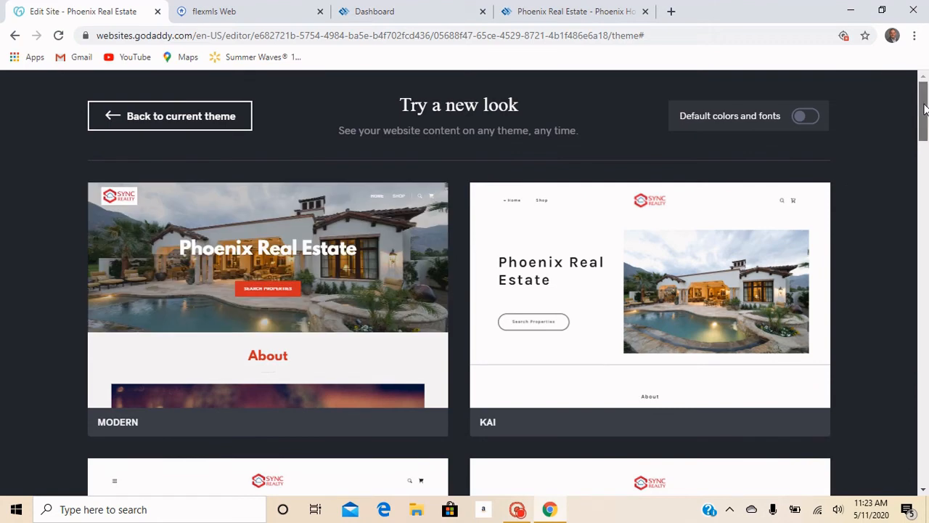
drag(924, 109, 923, 152)
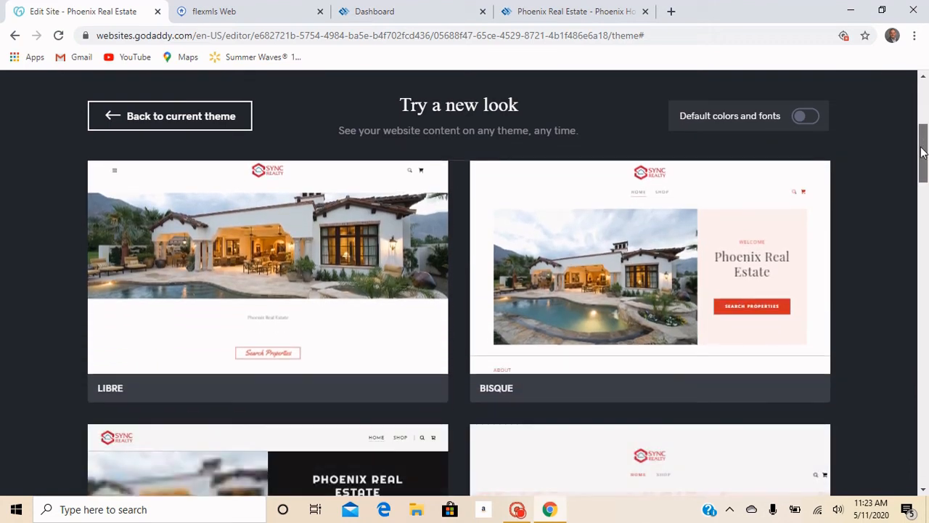
drag(923, 153, 924, 331)
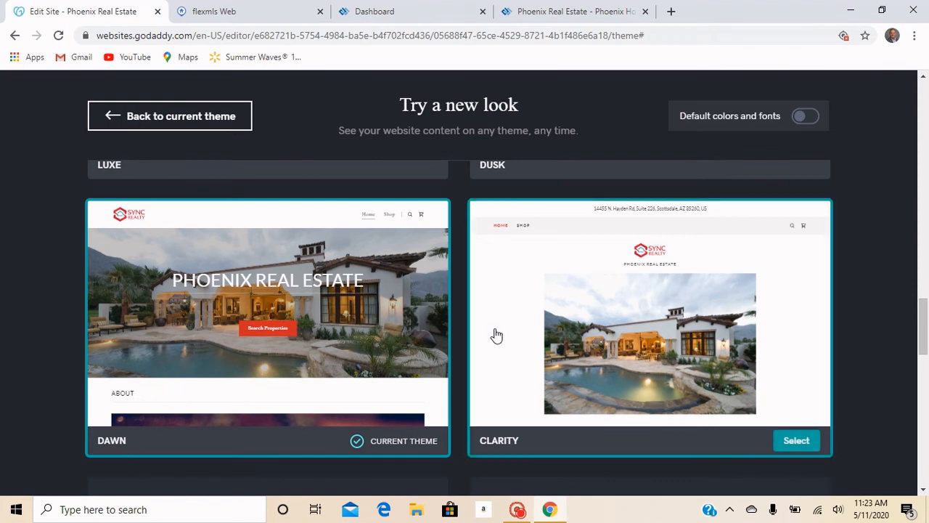
drag(924, 327, 925, 198)
scroll(832, 305, down, 2)
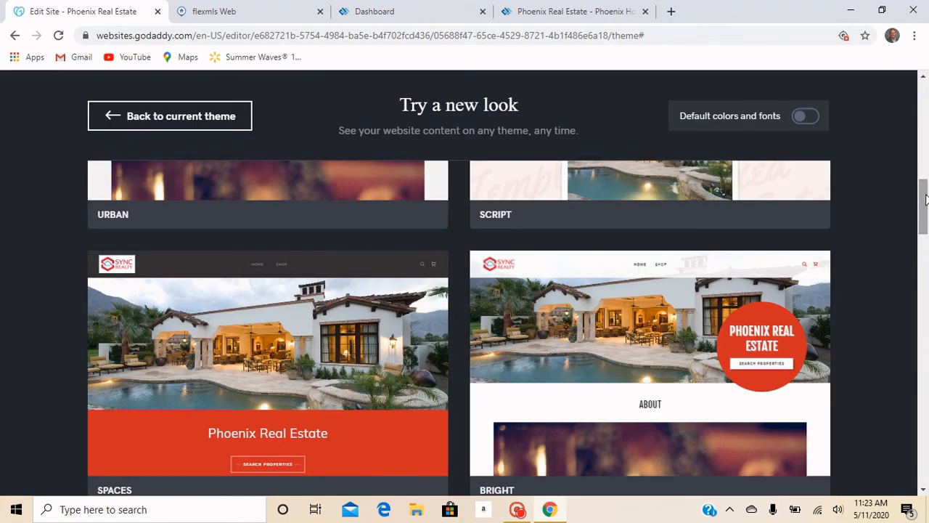
click(618, 322)
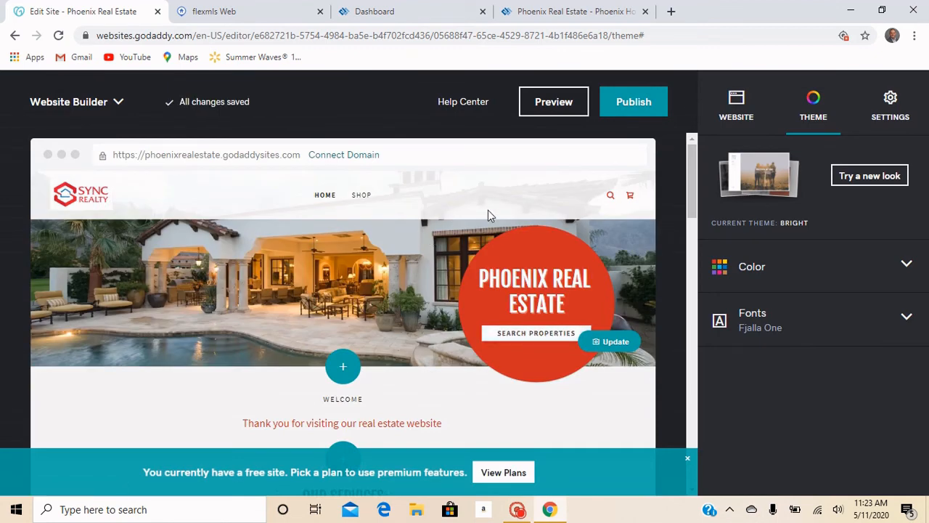
mouse_move(692, 182)
mouse_down()
mouse_move(689, 411)
mouse_move(705, 171)
mouse_up()
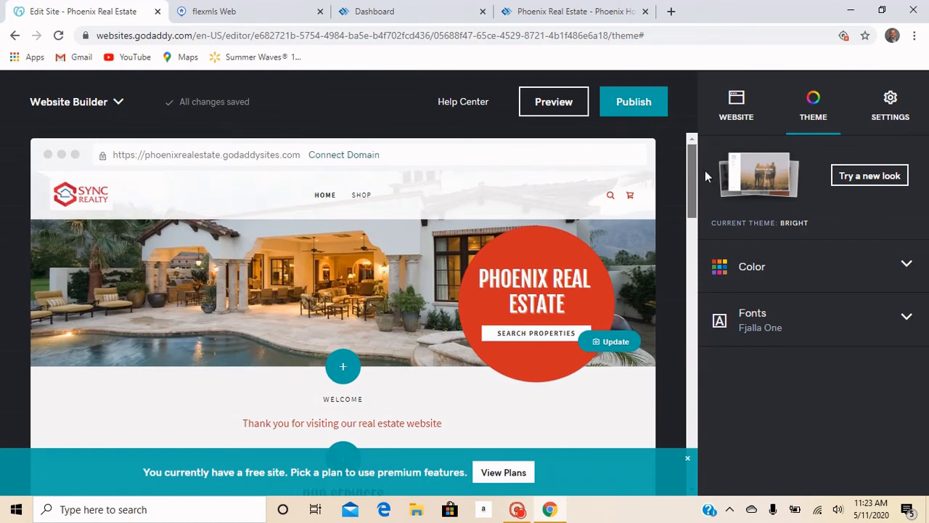
- Try the red and black accents on the Home page header, and set the accent back to white
click(753, 125)
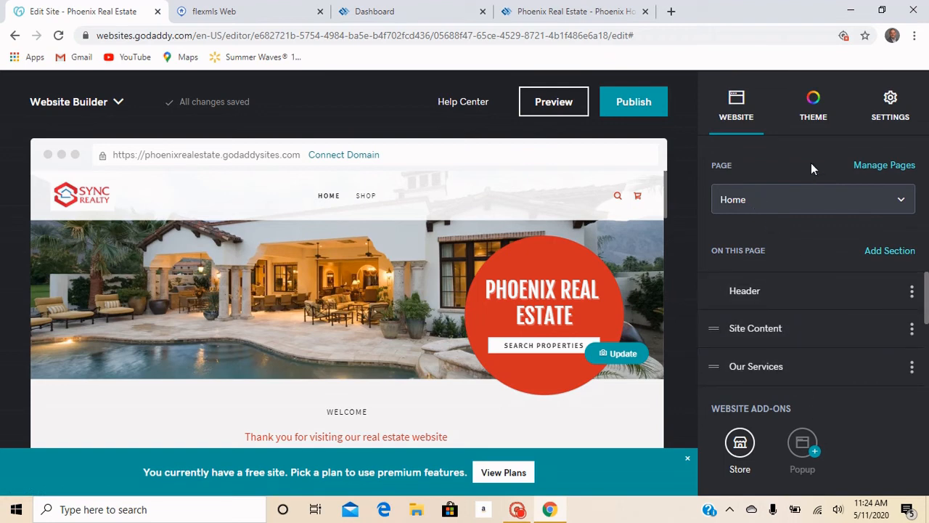
click(768, 295)
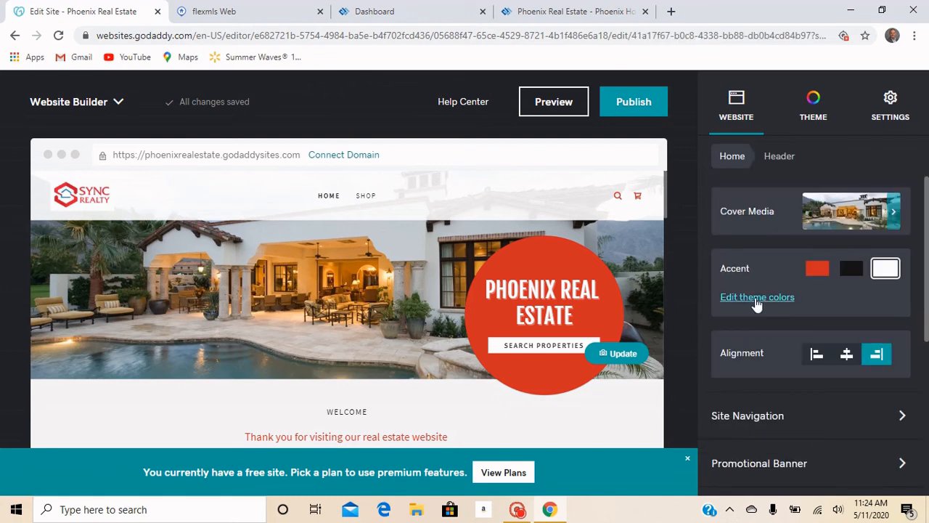
click(814, 273)
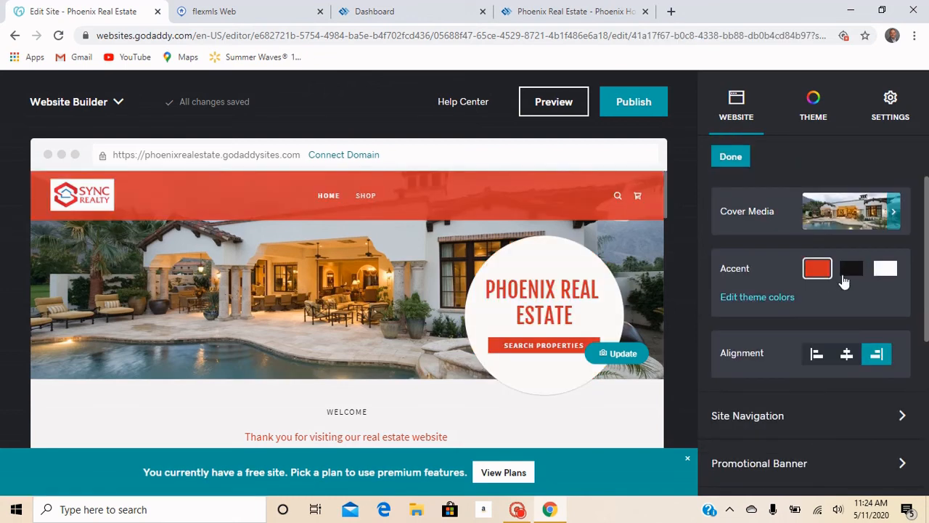
click(850, 272)
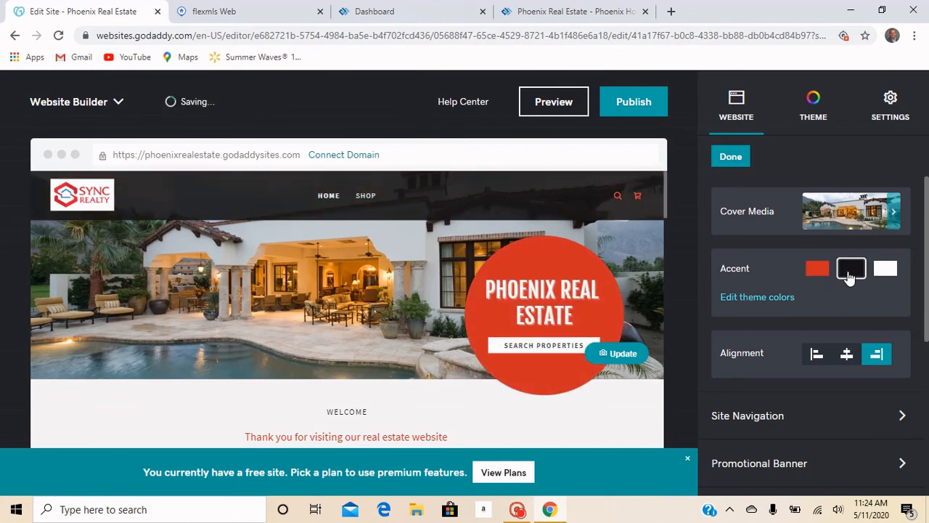
click(888, 270)
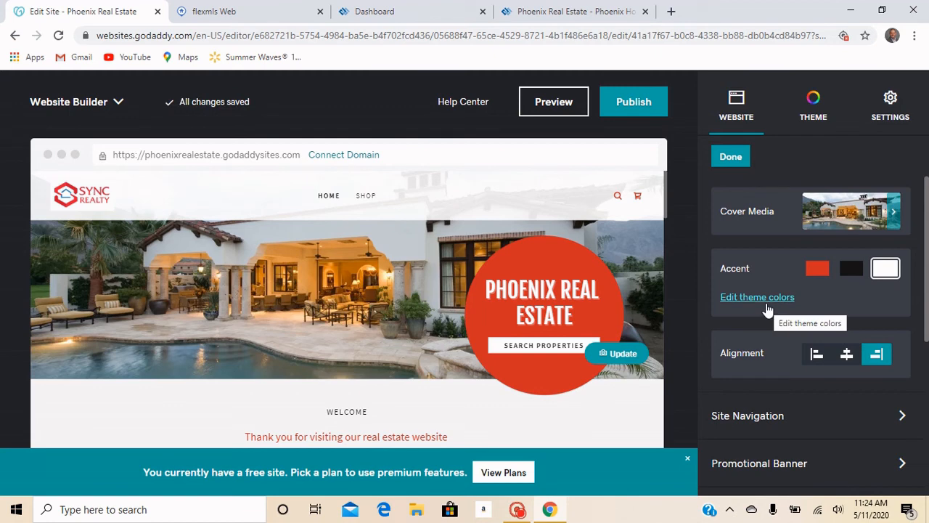
- Review the header's Site Navigation page list, the Home page's sections, and the theme options
scroll(872, 326, down, 1)
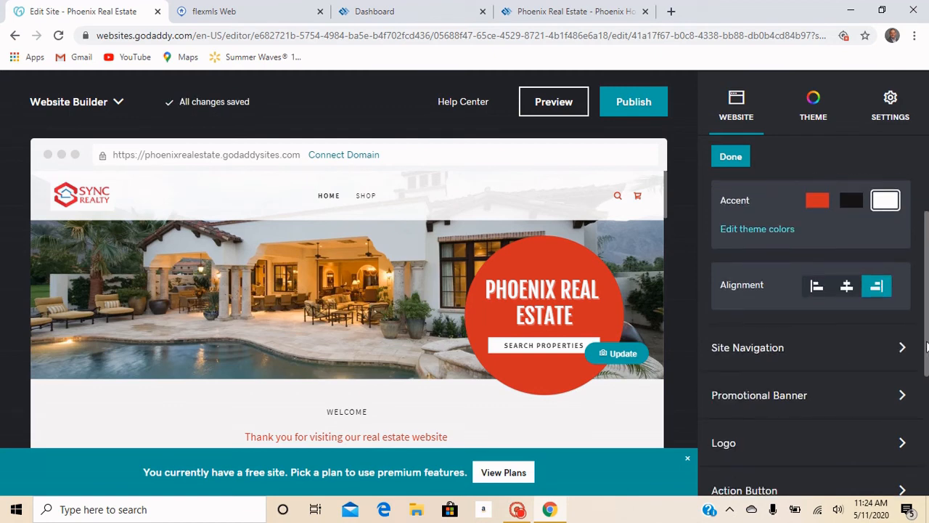
click(846, 345)
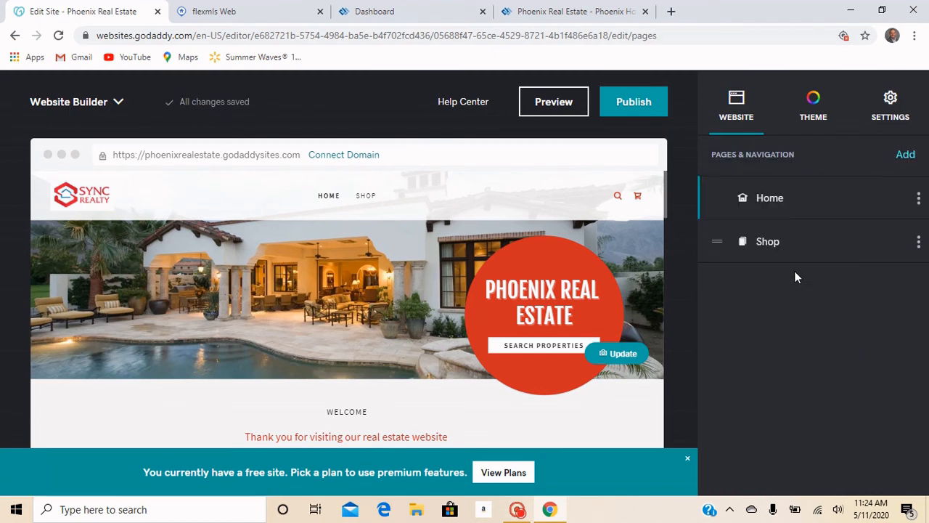
click(804, 210)
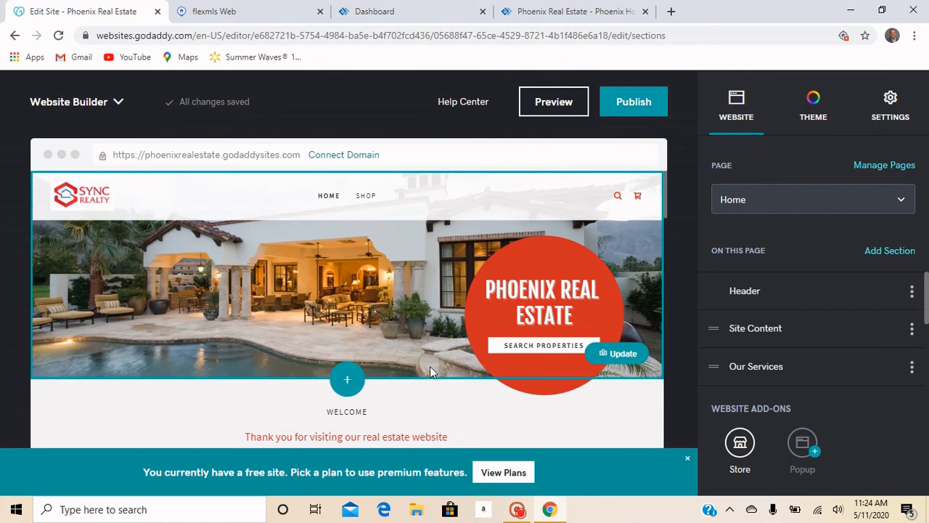
click(815, 116)
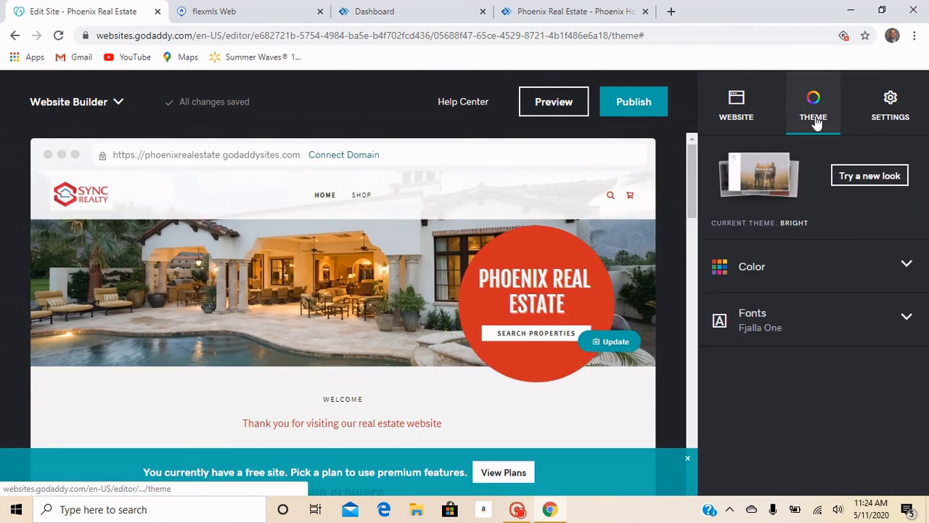
- Look through the site settings and open Basic Information in the site profile
click(892, 116)
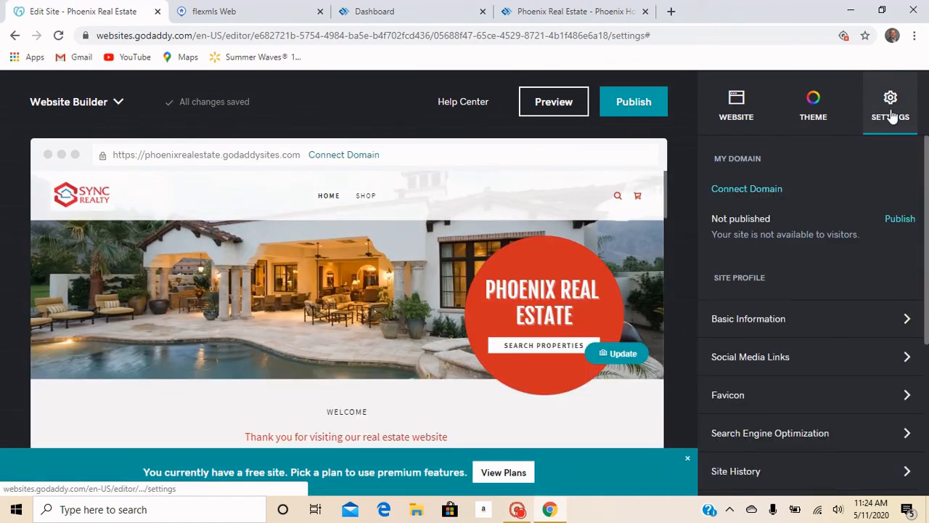
drag(928, 199, 928, 206)
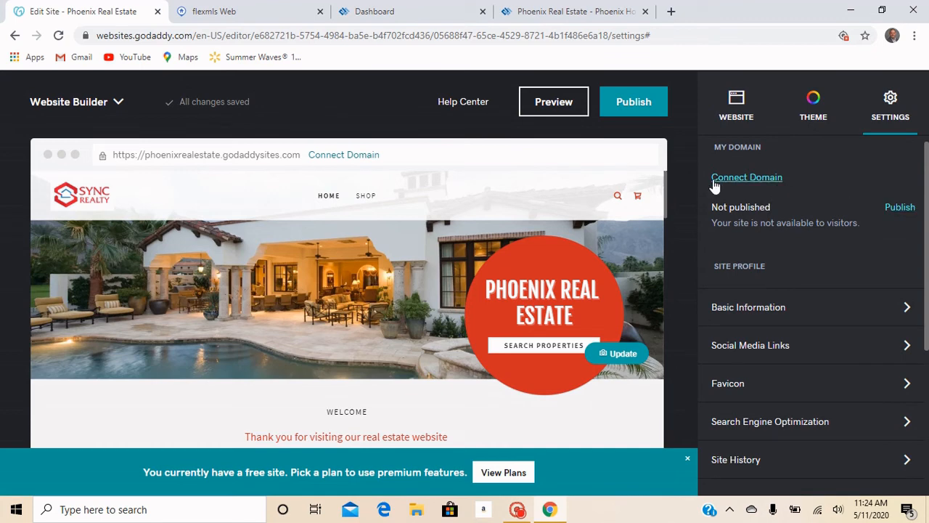
drag(928, 199, 928, 199)
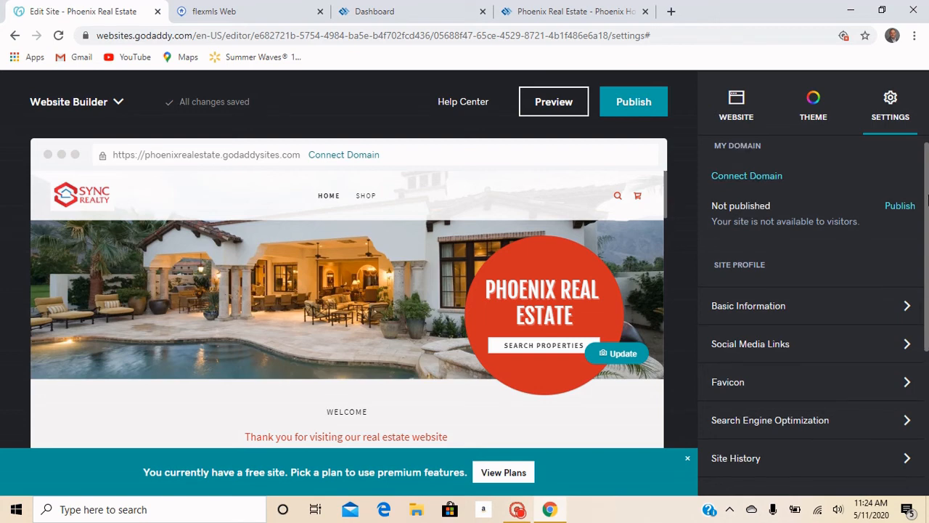
scroll(927, 217, down, 2)
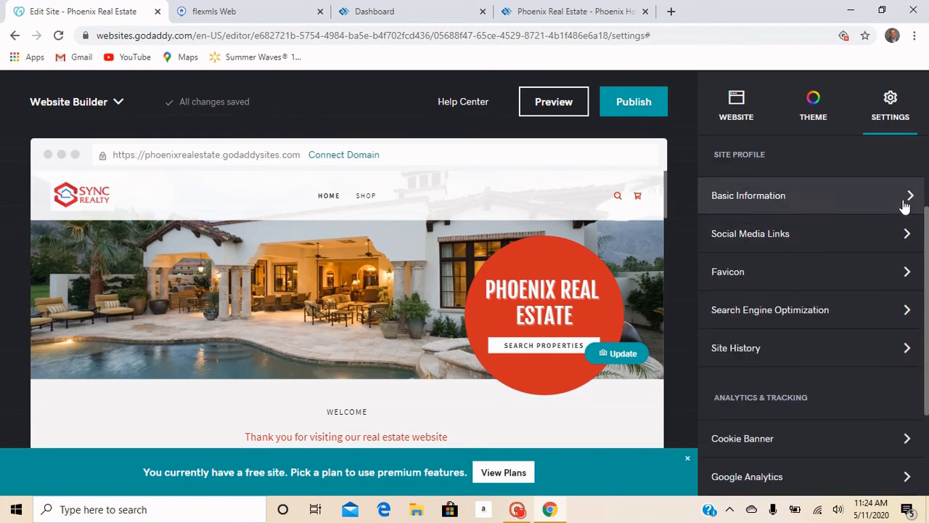
click(906, 203)
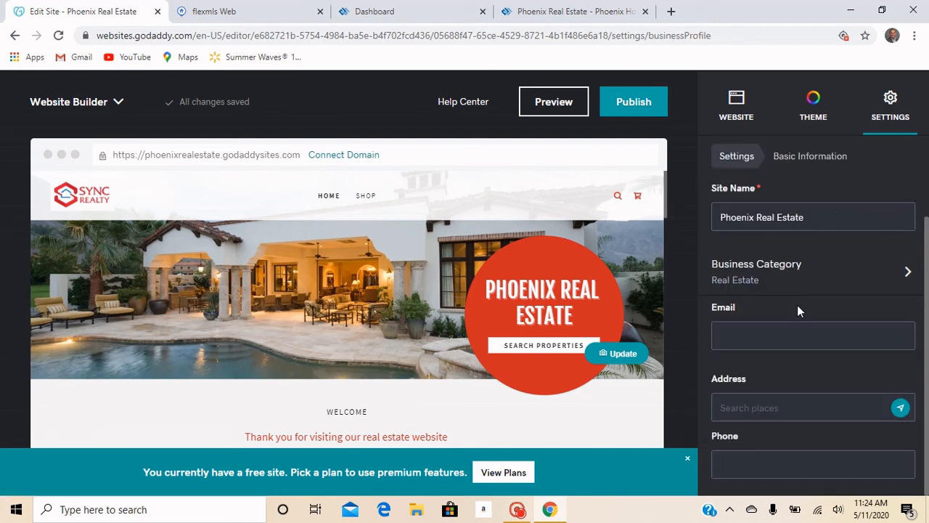
- Fill in the site's contact email and phone number in Basic Information and finish editing
click(778, 339)
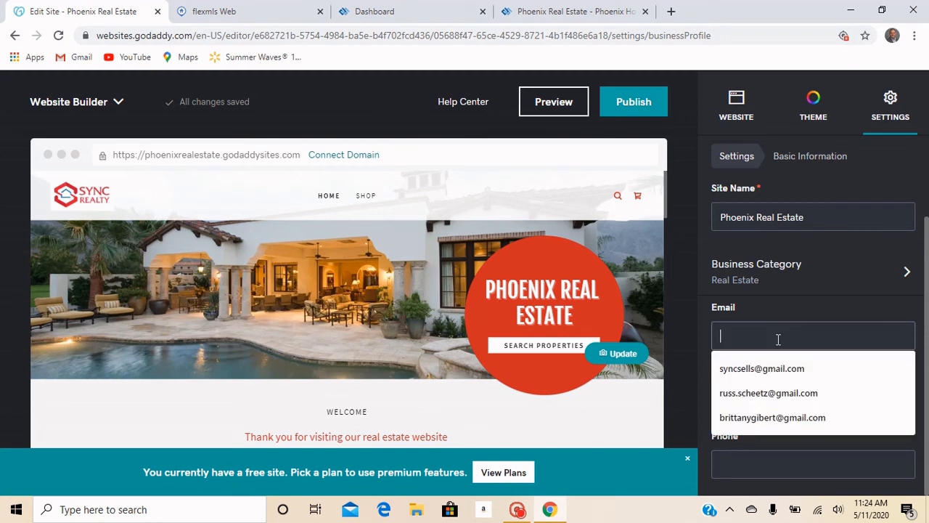
click(771, 393)
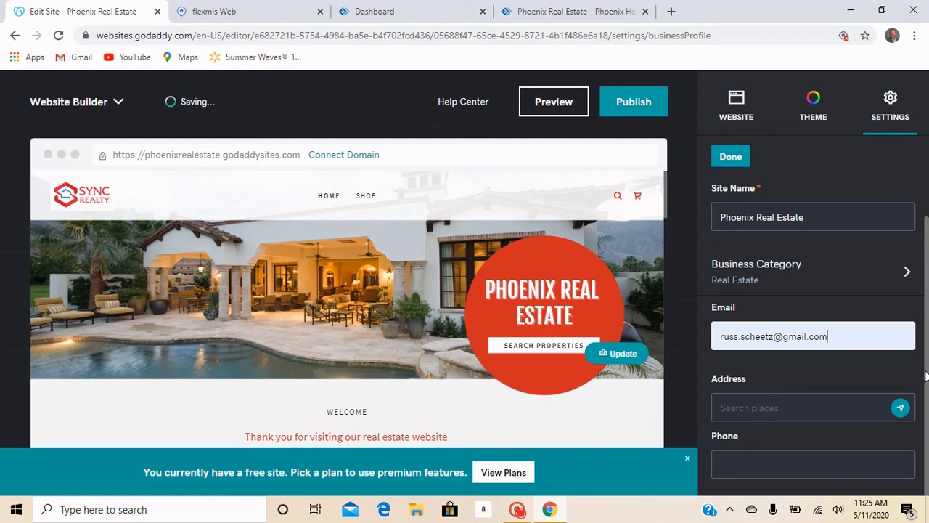
click(773, 468)
click(774, 434)
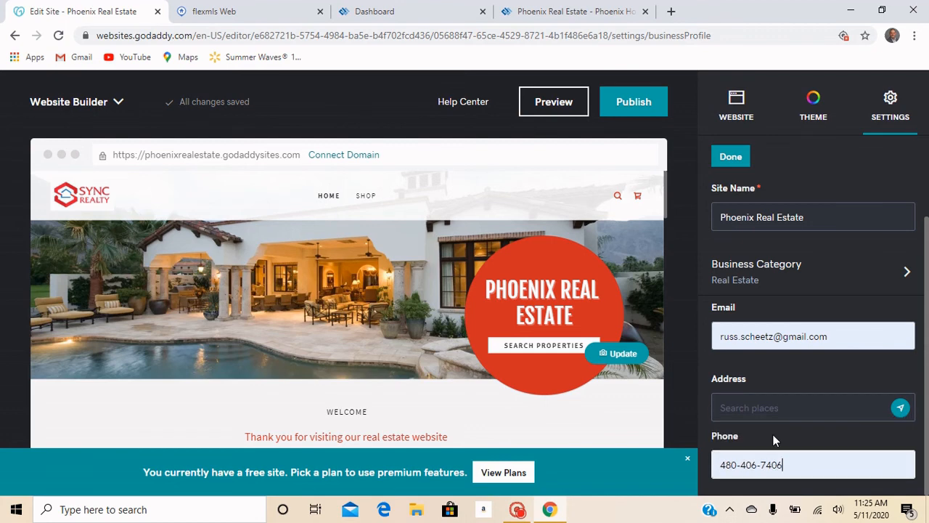
click(742, 158)
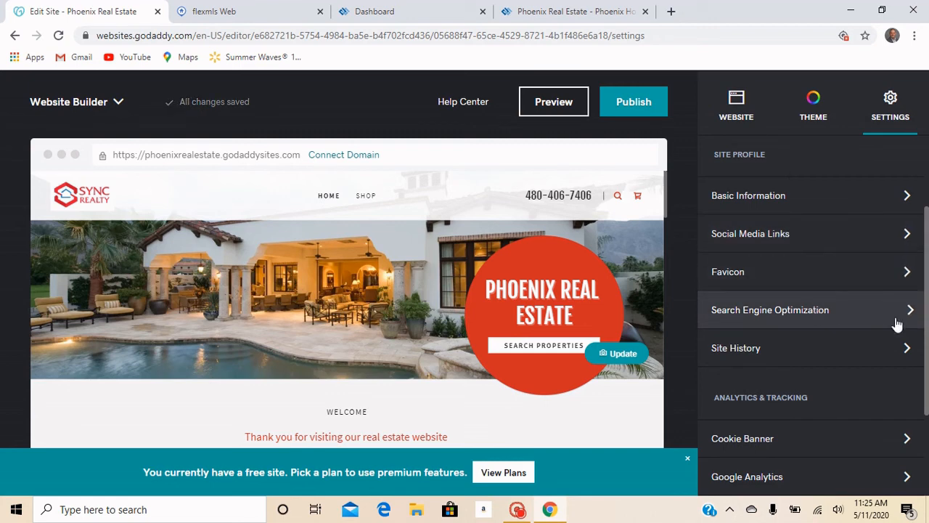
- Review the remaining Site Profile and Analytics & Tracking settings, and glance over the Home page
drag(926, 318, 926, 343)
scroll(896, 353, down, 1)
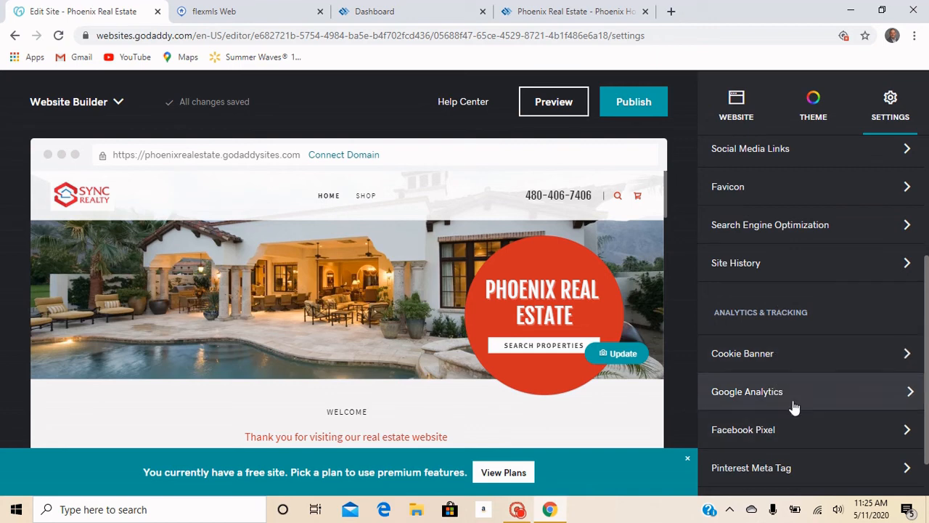
scroll(928, 411, down, 1)
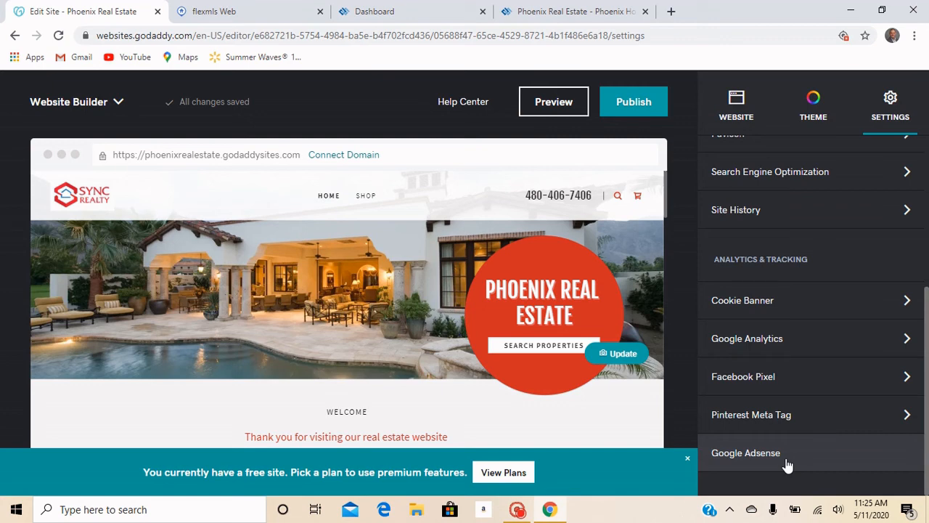
scroll(667, 210, down, 1)
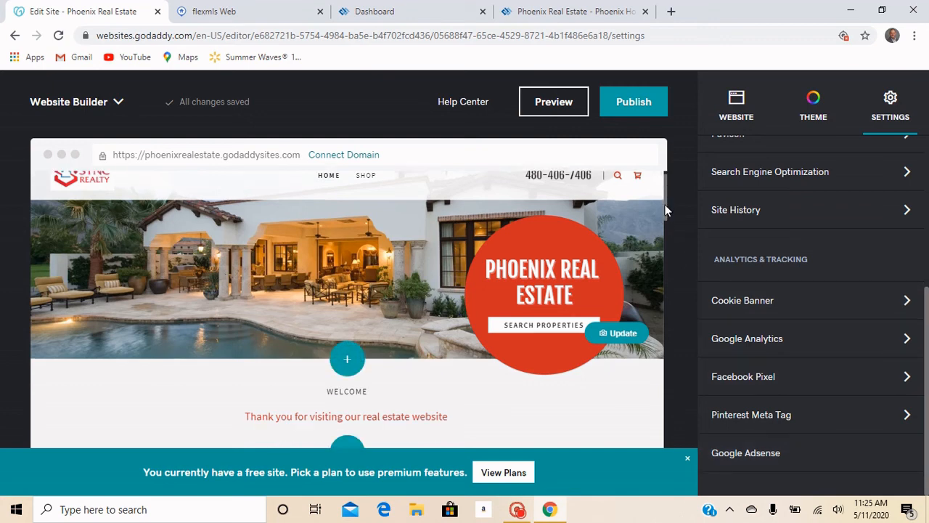
scroll(665, 206, up, 2)
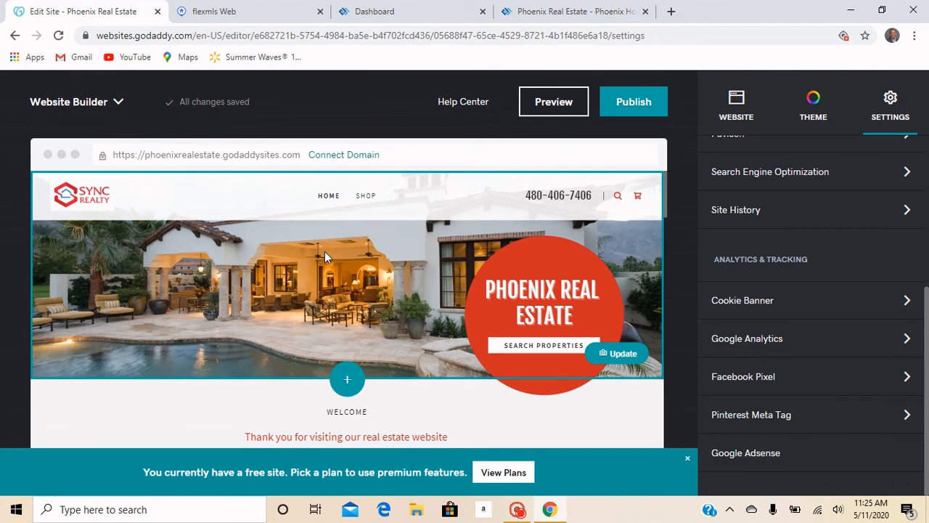
- Set the Home page header's alignment to centered and open the Search Properties action button's settings
click(436, 258)
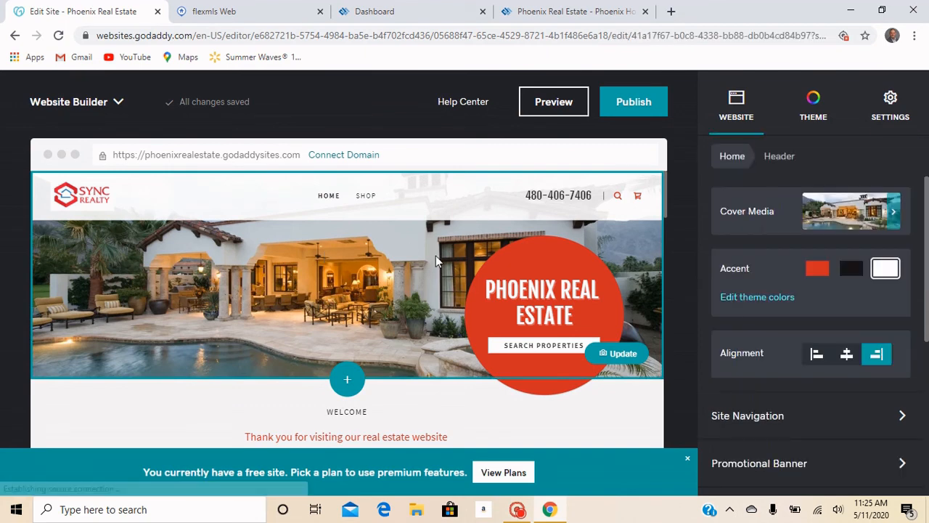
click(847, 354)
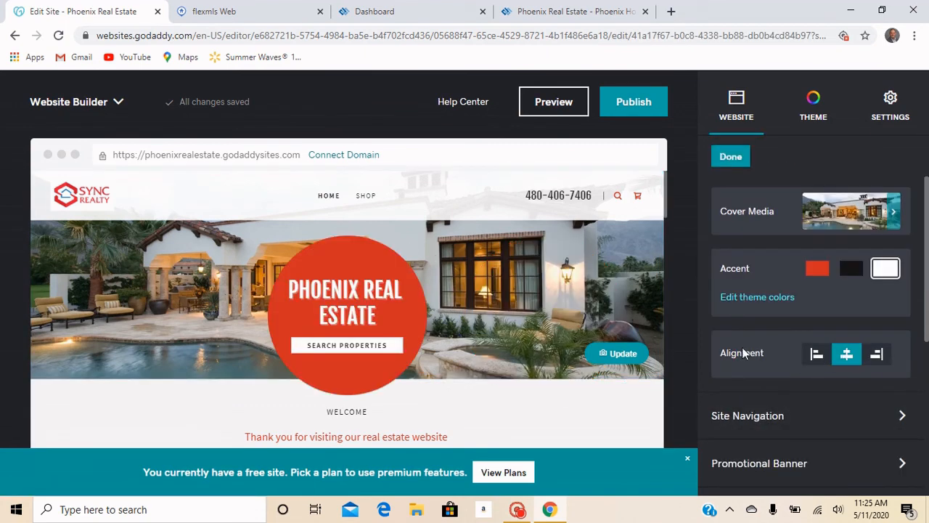
click(358, 347)
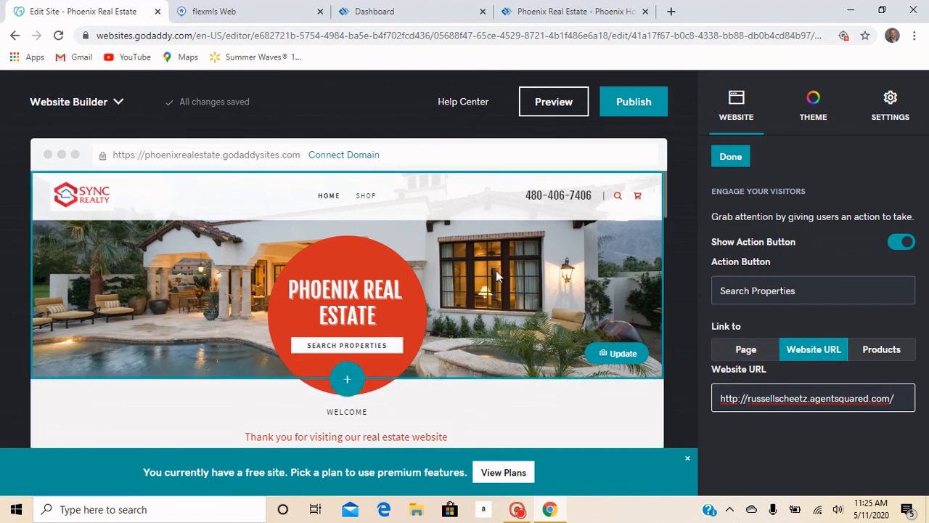
- Preview the Phoenix Real Estate site in its desktop and mobile layouts
click(563, 109)
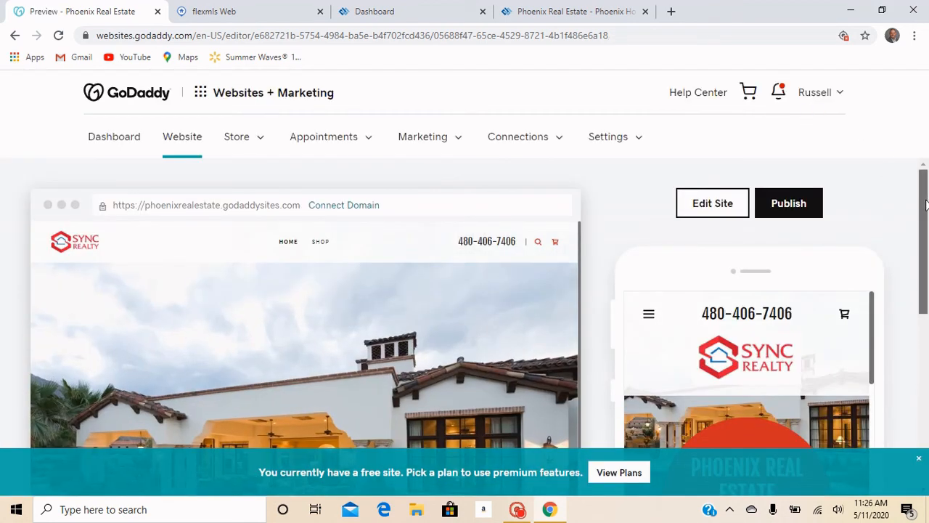
drag(925, 205, 925, 274)
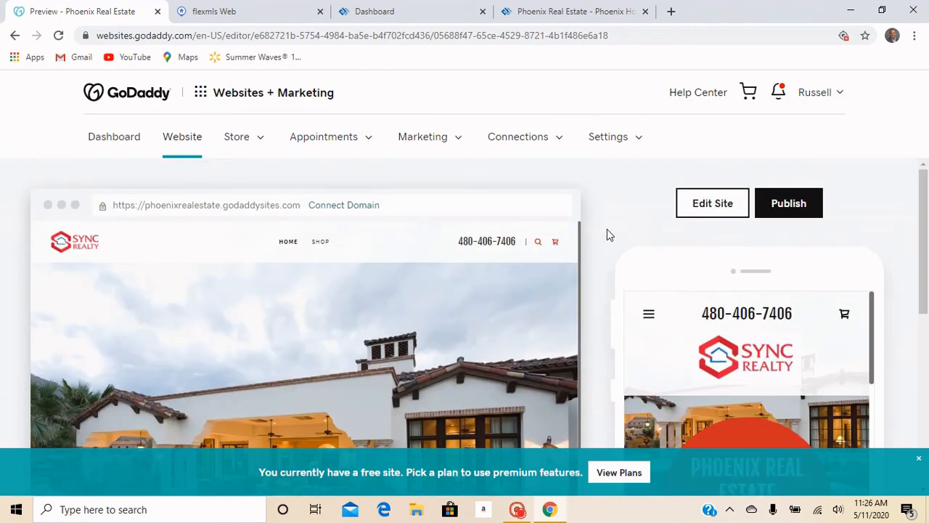
mouse_move(581, 251)
mouse_down()
mouse_move(585, 438)
mouse_move(573, 353)
mouse_move(594, 238)
mouse_up()
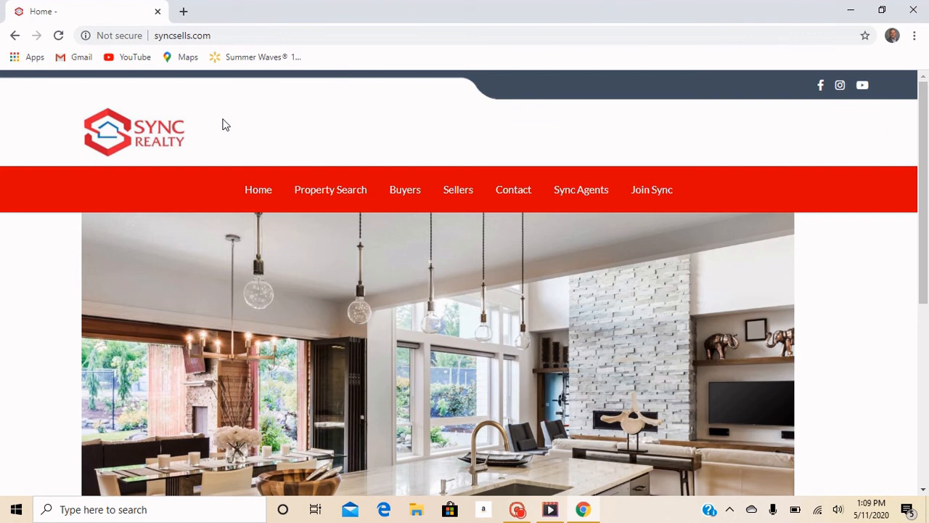
- Open the Search page under Property Search on the Sync Realty site and examine the IDX site's agent contact section
mouse_move(328, 195)
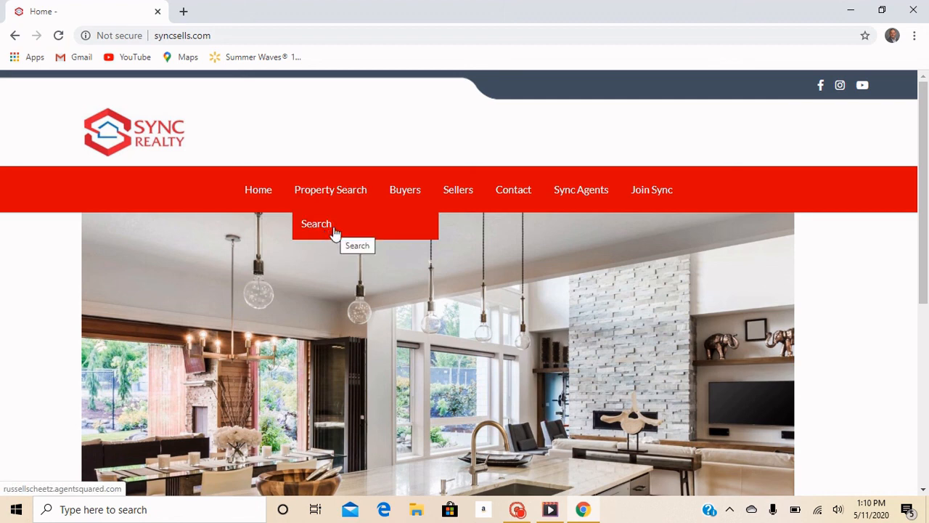
click(334, 229)
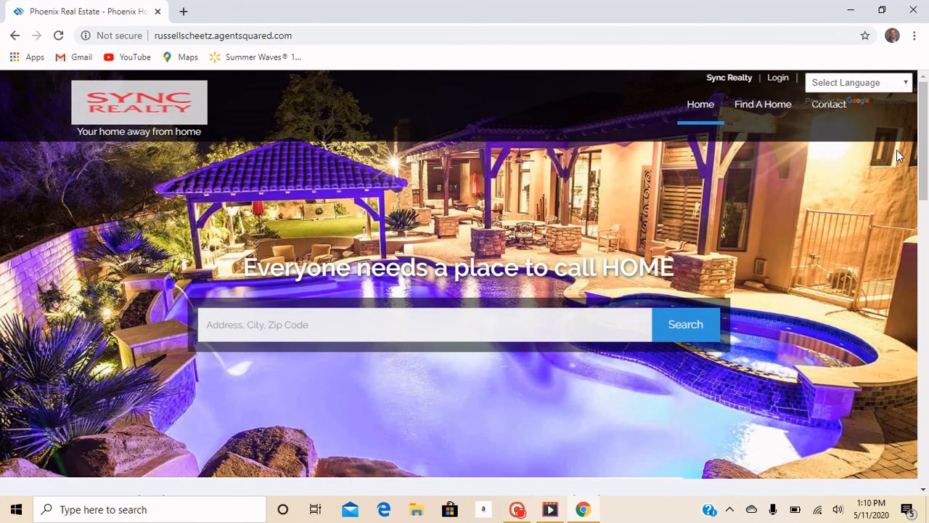
drag(925, 135, 926, 330)
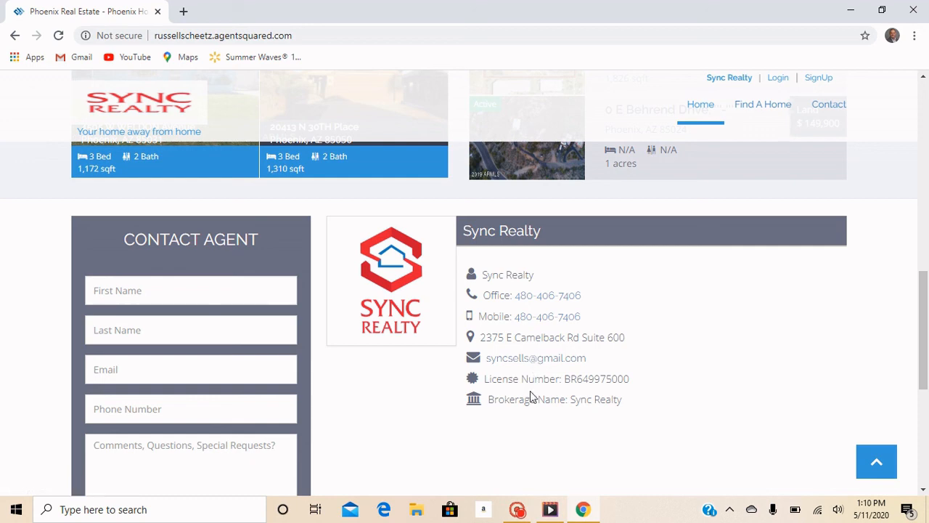
drag(924, 327, 926, 349)
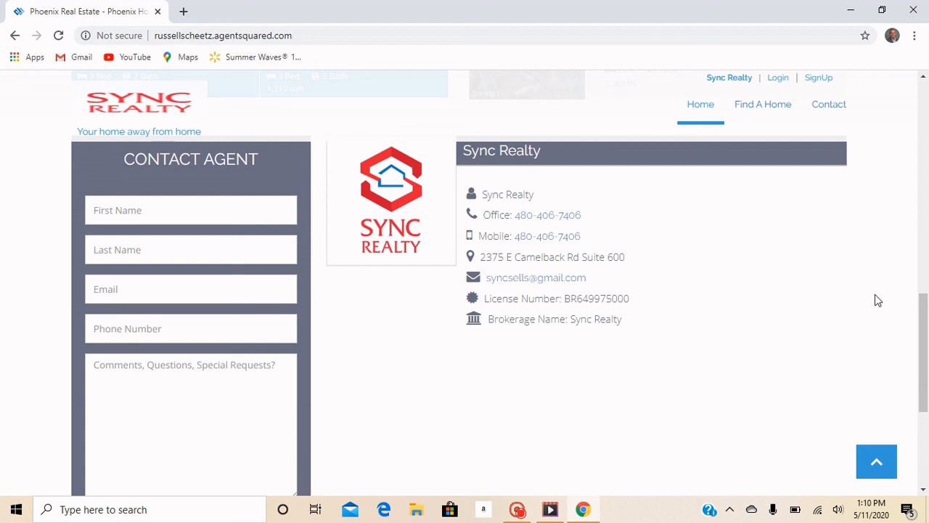
drag(923, 318, 924, 98)
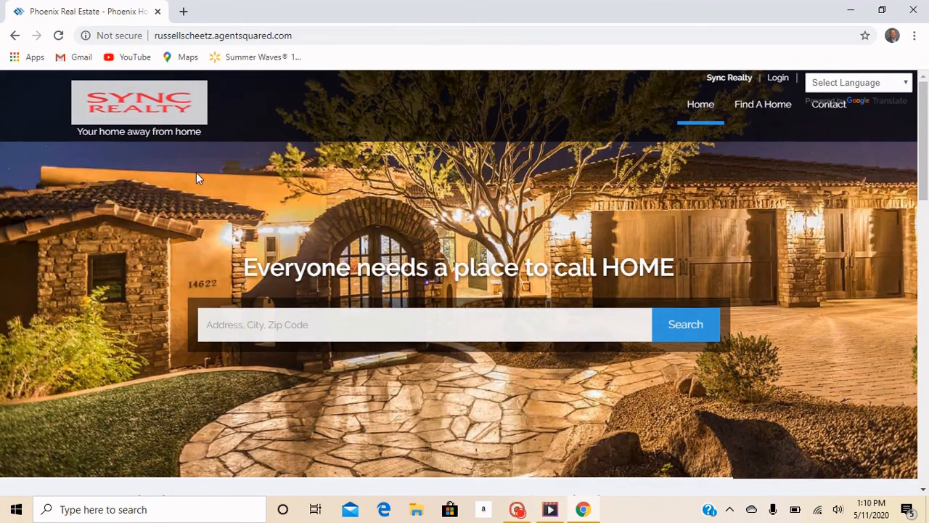